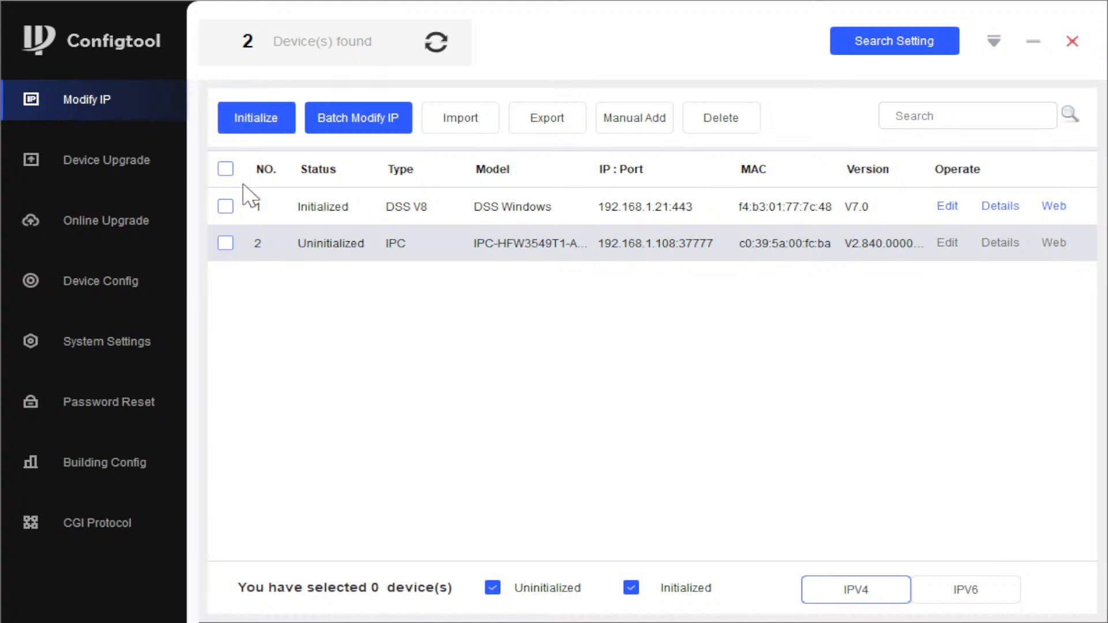
Step: Select the uninitialized IPC camera at 192.168.1.108 in the device list
{"action": "left_click", "coordinate": [226, 243]}
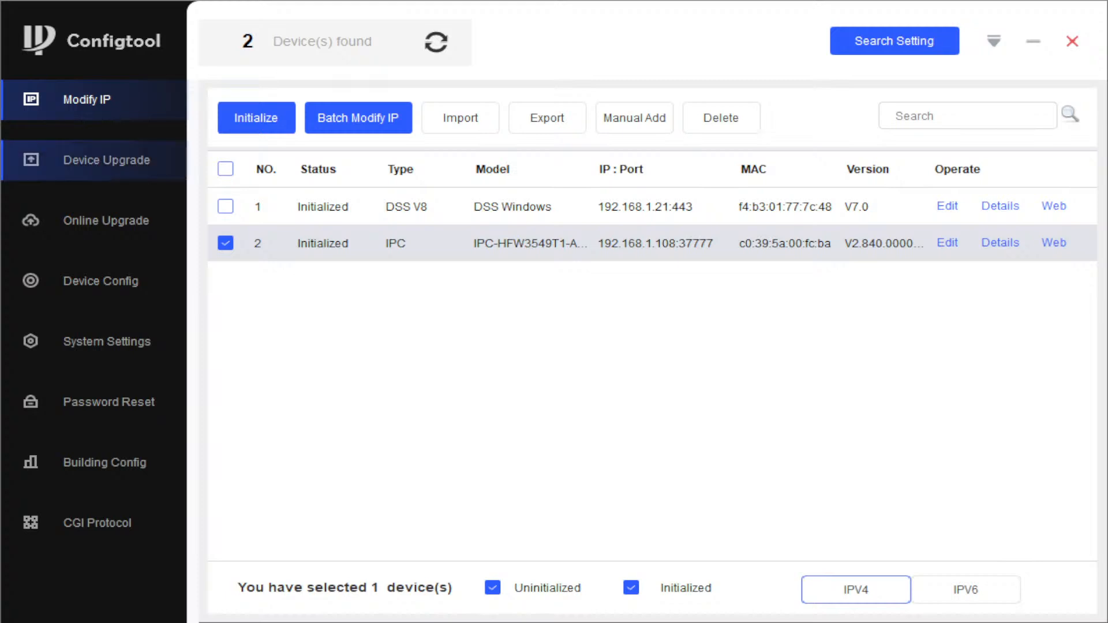
Step: Browse the Device Upgrade and Online Upgrade pages, ending on Device Config
{"action": "left_click", "coordinate": [133, 175]}
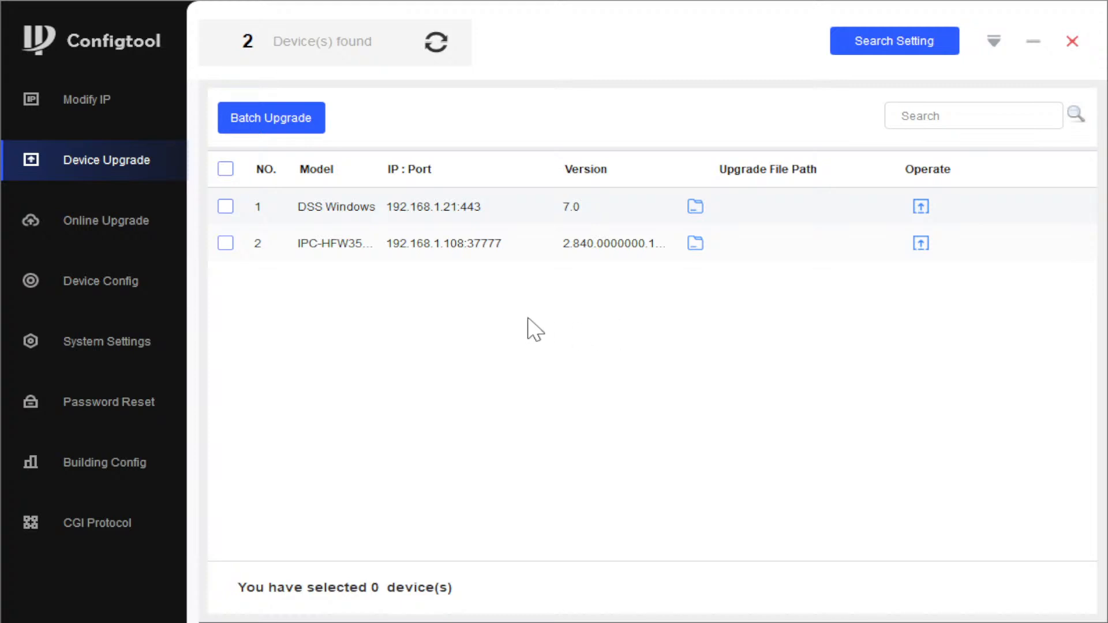
{"action": "left_click", "coordinate": [89, 225]}
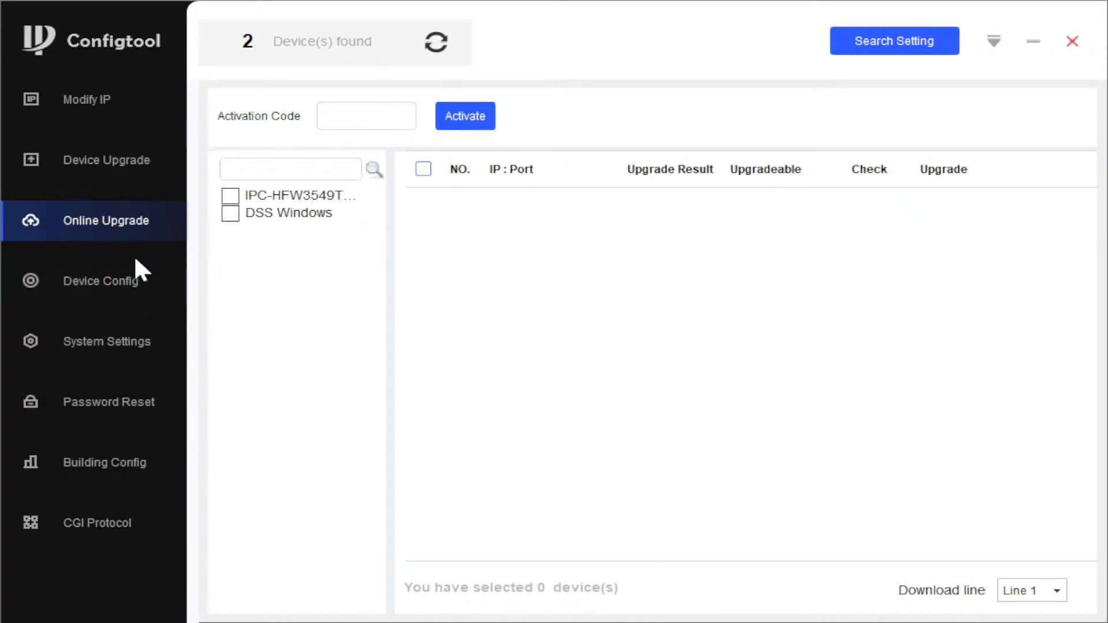
{"action": "left_click", "coordinate": [123, 284]}
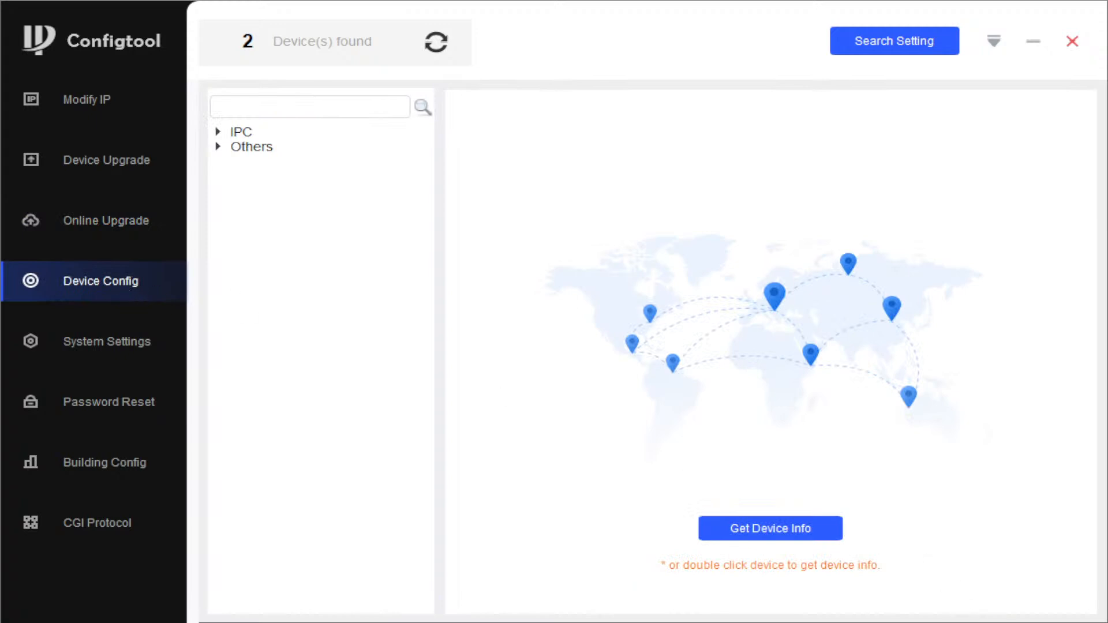
Step: Load device info for IPC 192.168.1.108:37777 and review its Encode and Image settings
{"action": "left_click", "coordinate": [218, 133]}
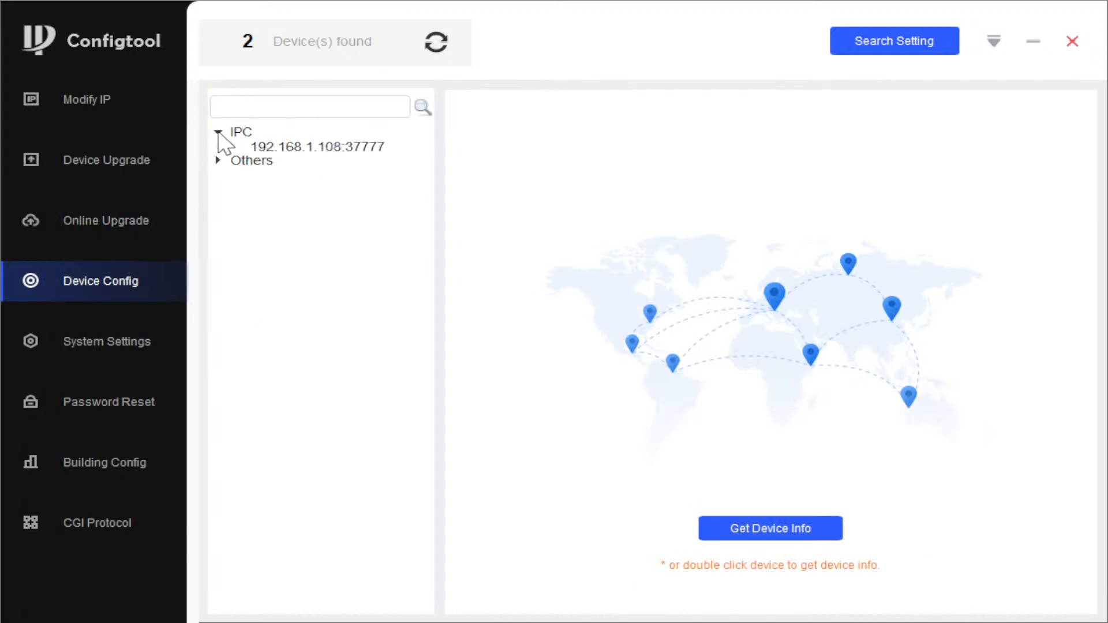
{"action": "left_click", "coordinate": [308, 146]}
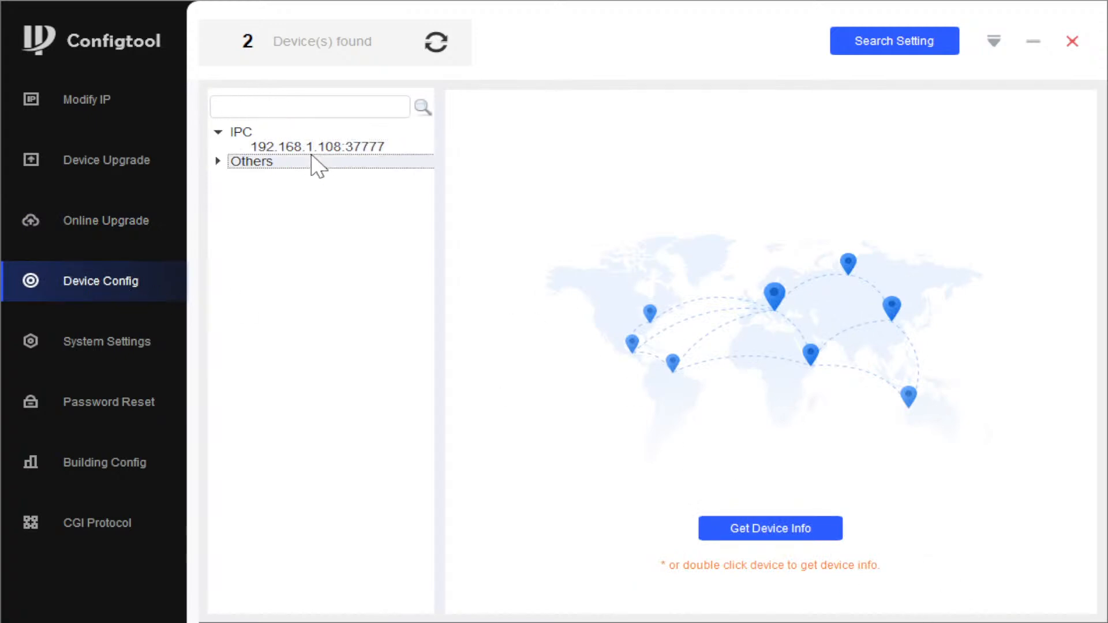
{"action": "left_click", "coordinate": [818, 524]}
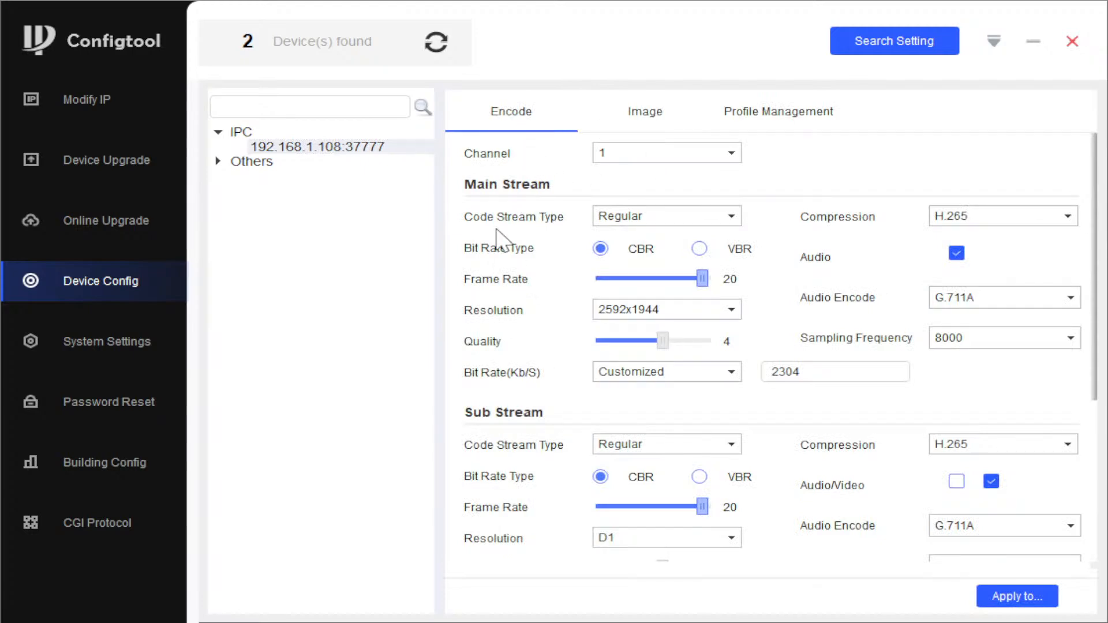
{"action": "scroll", "coordinate": [469, 366], "scroll_direction": "down", "scroll_amount": 5}
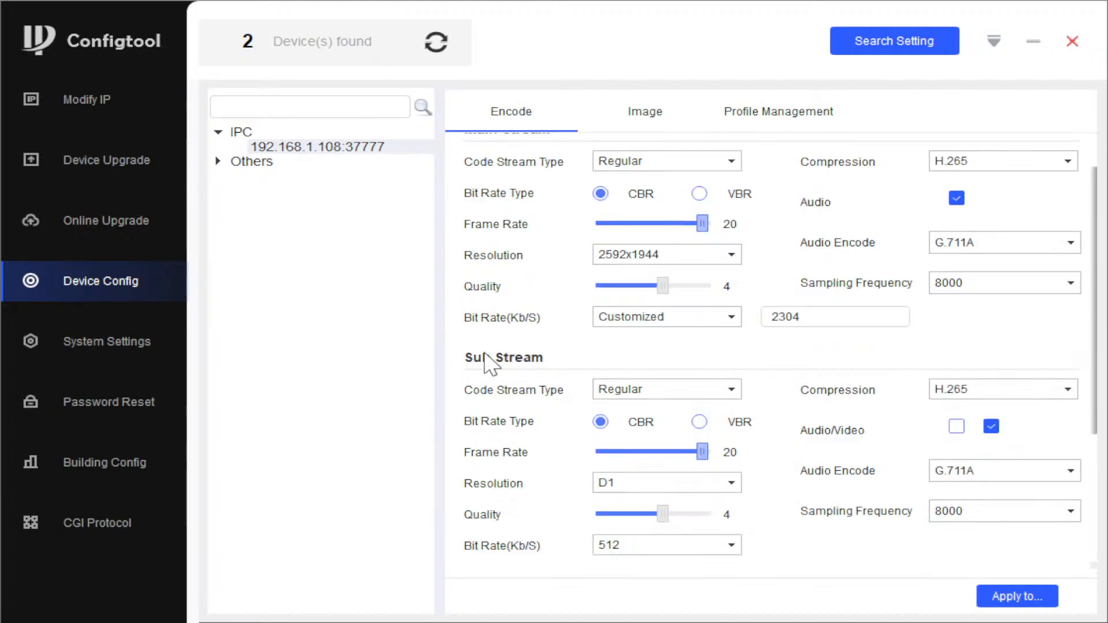
{"action": "scroll", "coordinate": [487, 317], "scroll_direction": "up", "scroll_amount": 5}
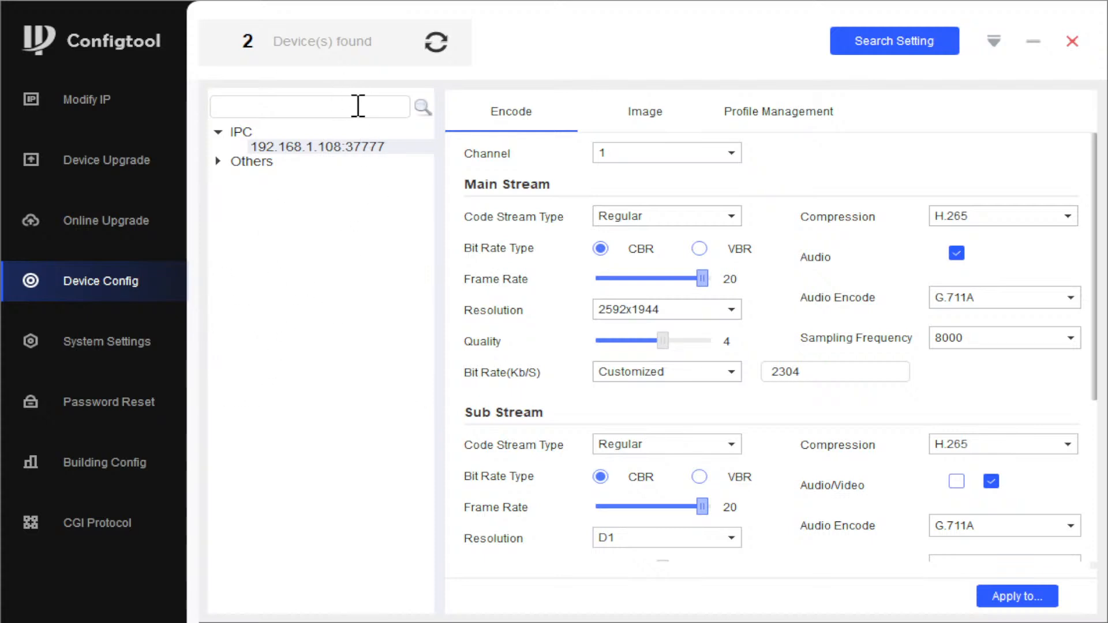
{"action": "left_click", "coordinate": [665, 113]}
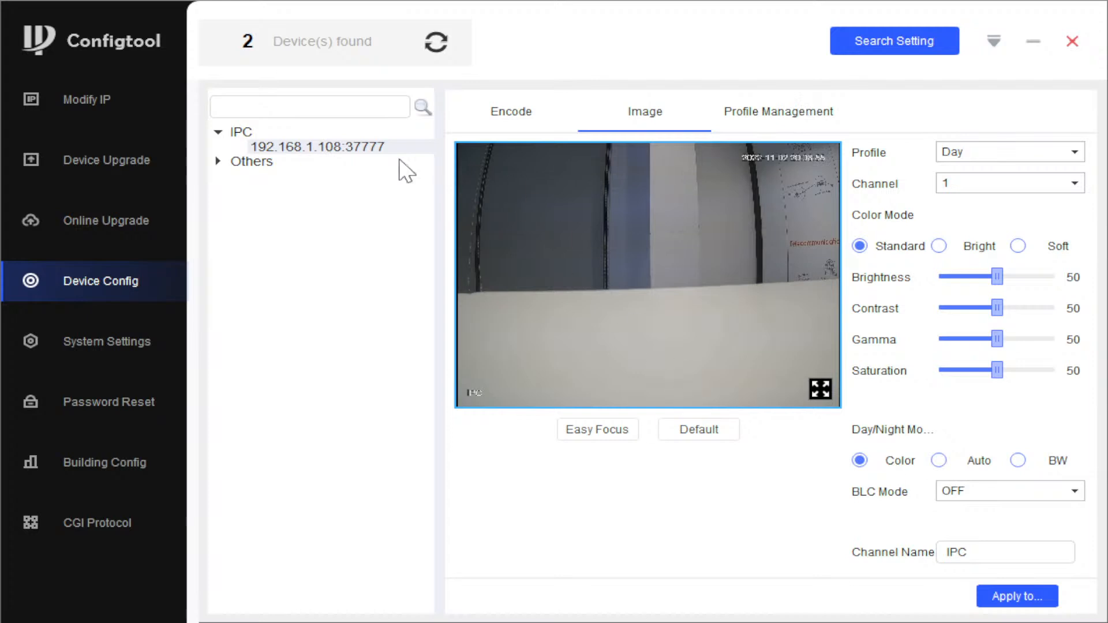
{"action": "left_click", "coordinate": [95, 337]}
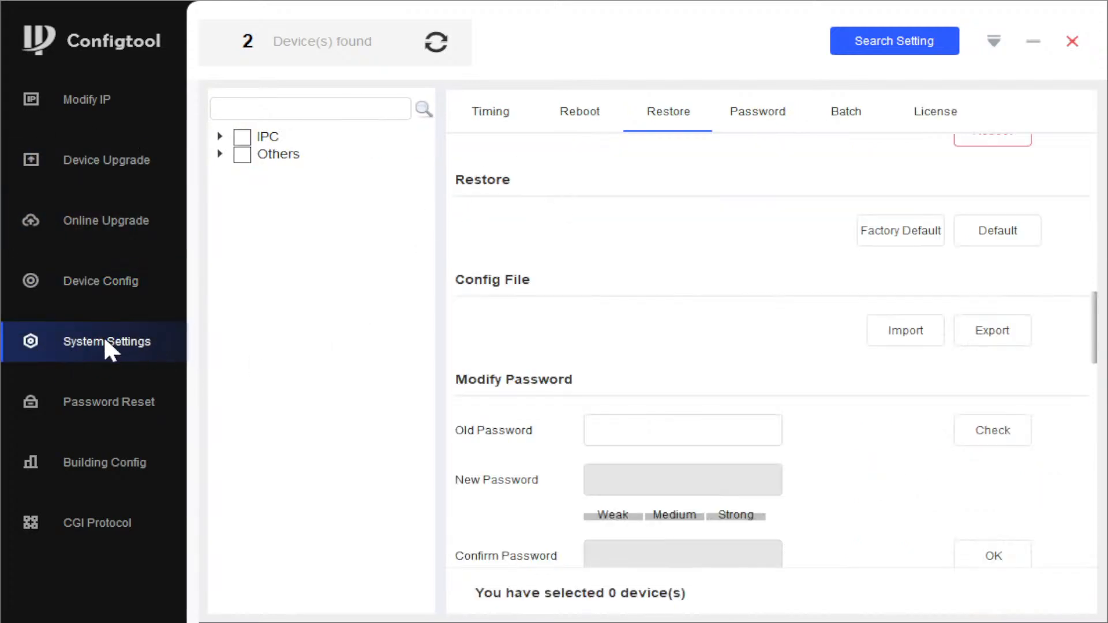
Step: Review the Timing tab's time sync, DST and NTP settings, then view the Password Reset list
{"action": "left_click", "coordinate": [510, 118]}
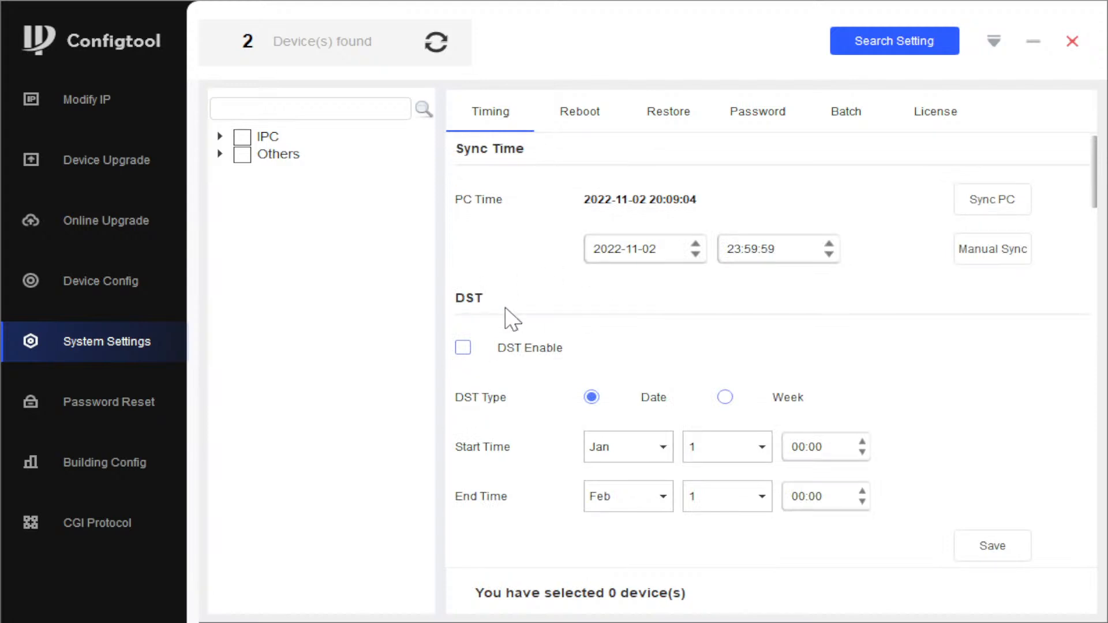
{"action": "scroll", "coordinate": [600, 393], "scroll_direction": "down", "scroll_amount": 4}
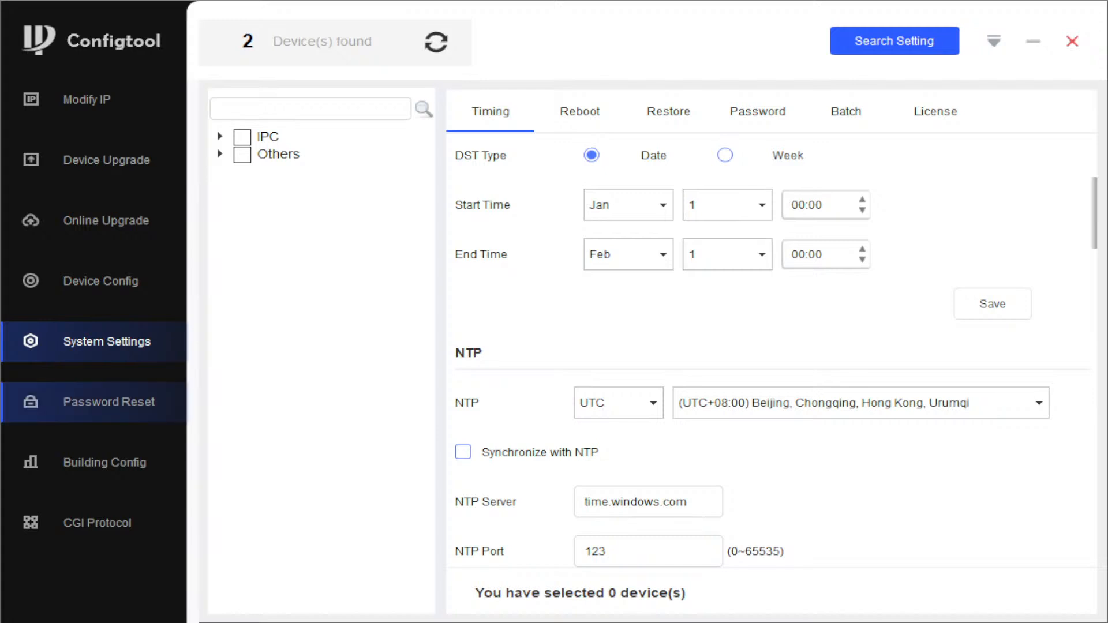
{"action": "left_click", "coordinate": [106, 402]}
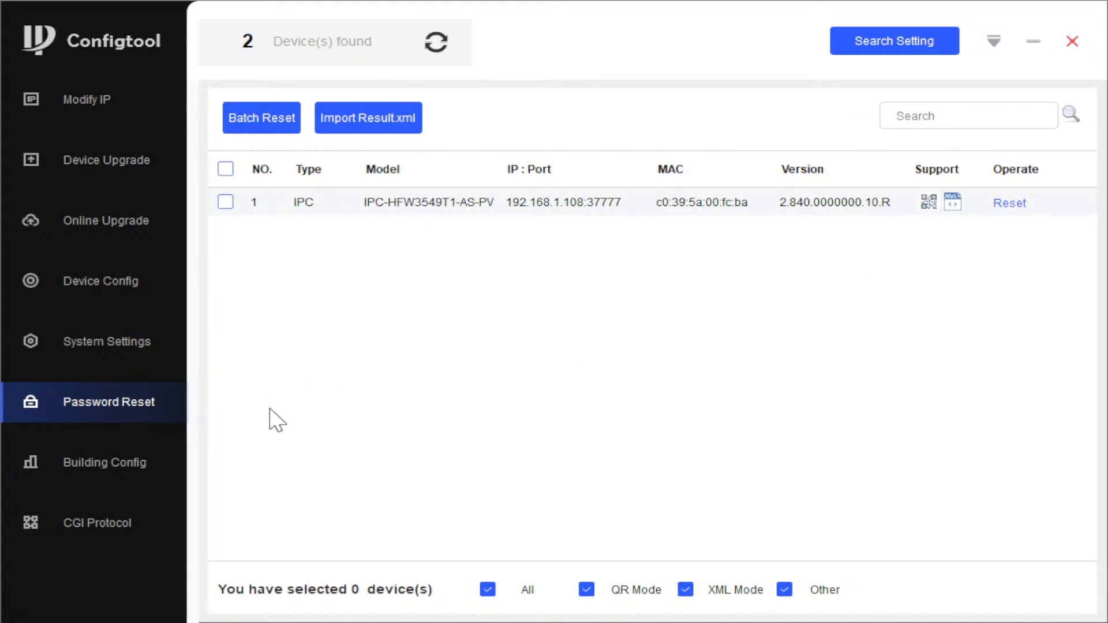
Step: Visit the Building Config and firmware upgrade pages, returning to the found-device list
{"action": "left_click", "coordinate": [119, 457]}
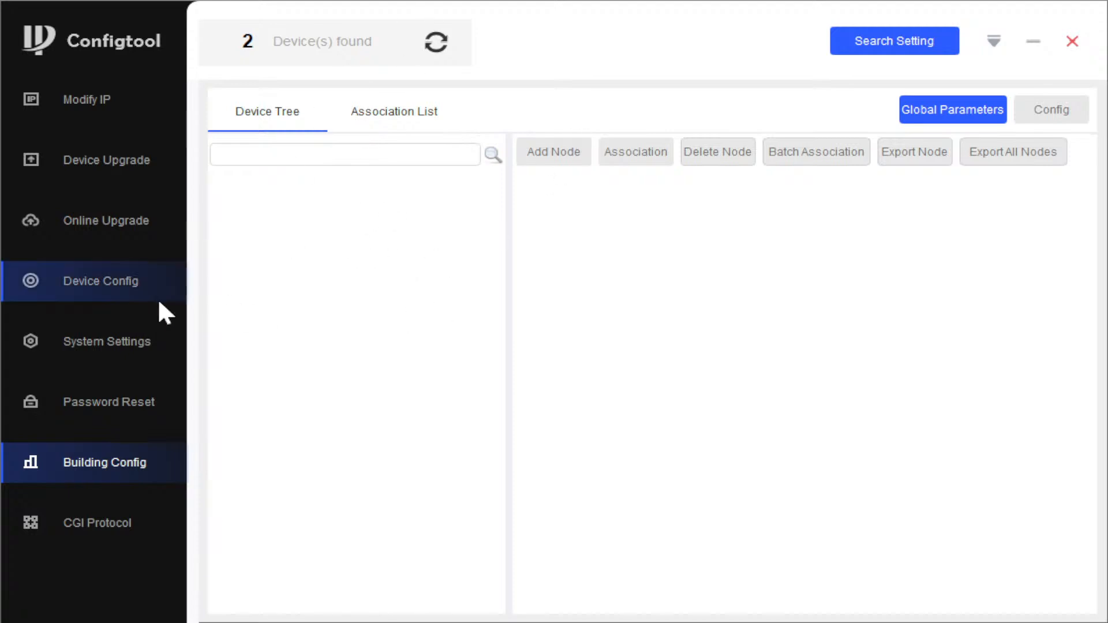
{"action": "left_click", "coordinate": [78, 101]}
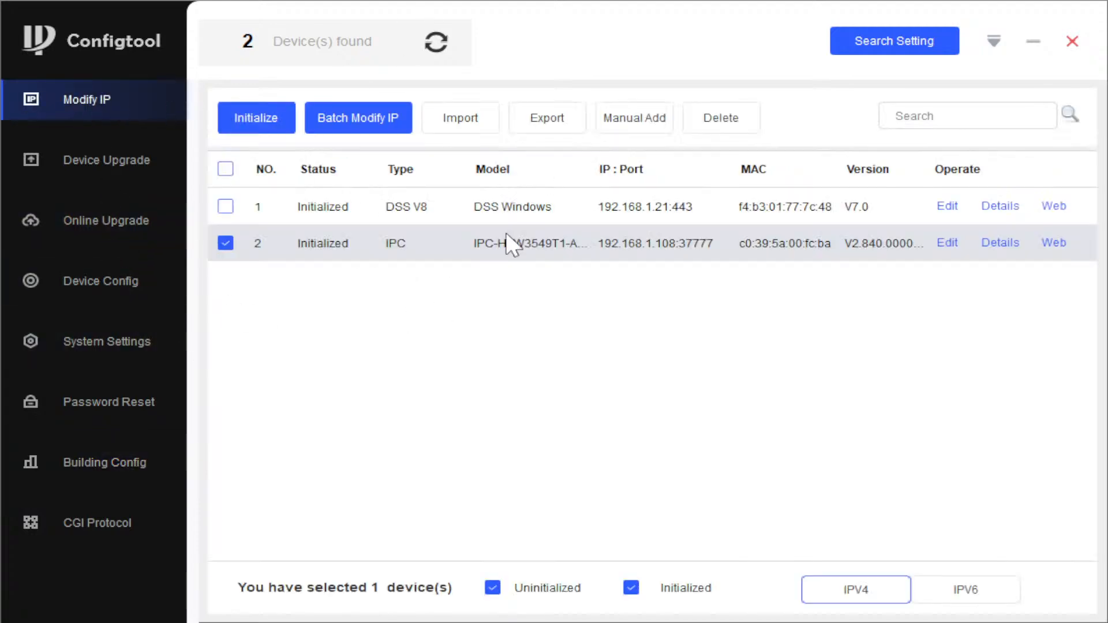
{"action": "left_click", "coordinate": [102, 170]}
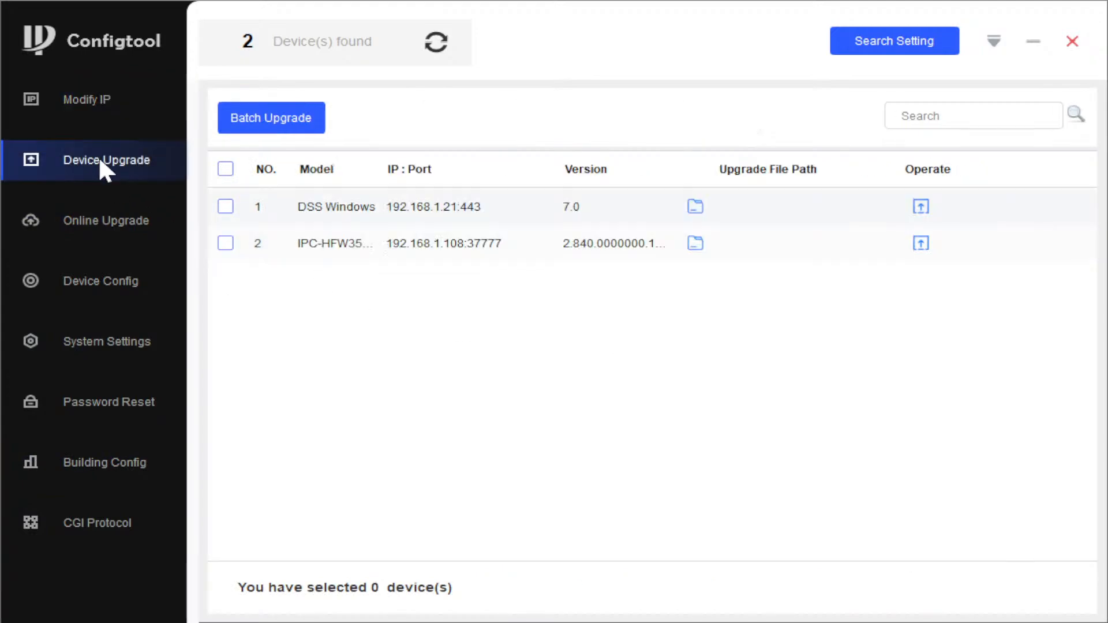
{"action": "left_click", "coordinate": [103, 98]}
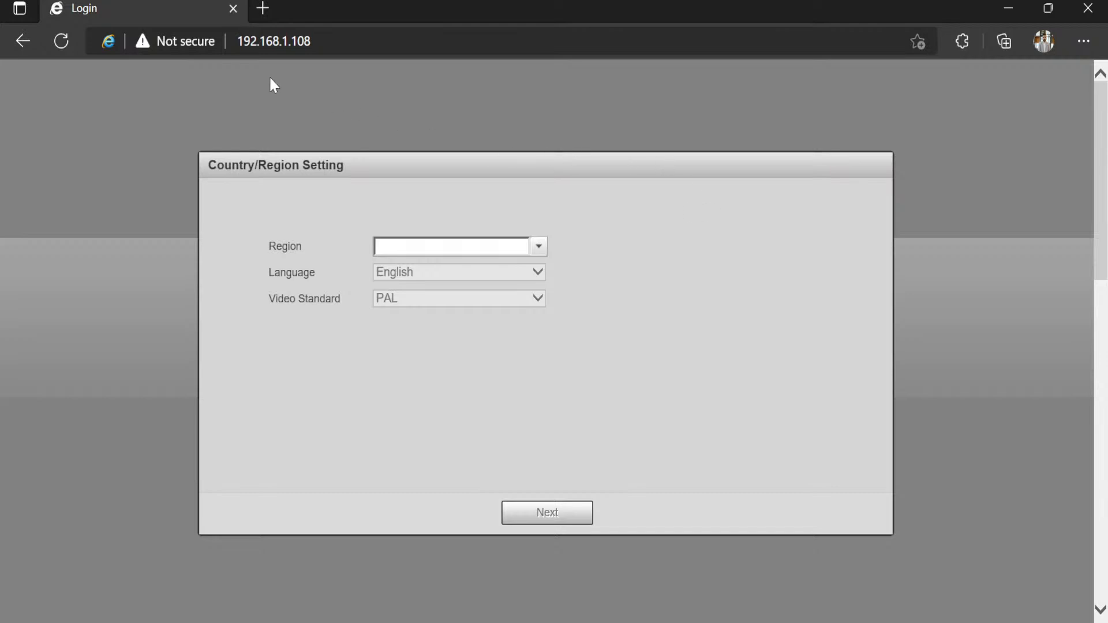
Step: Reload the camera page and log in as admin with the account password
{"action": "left_click", "coordinate": [60, 42]}
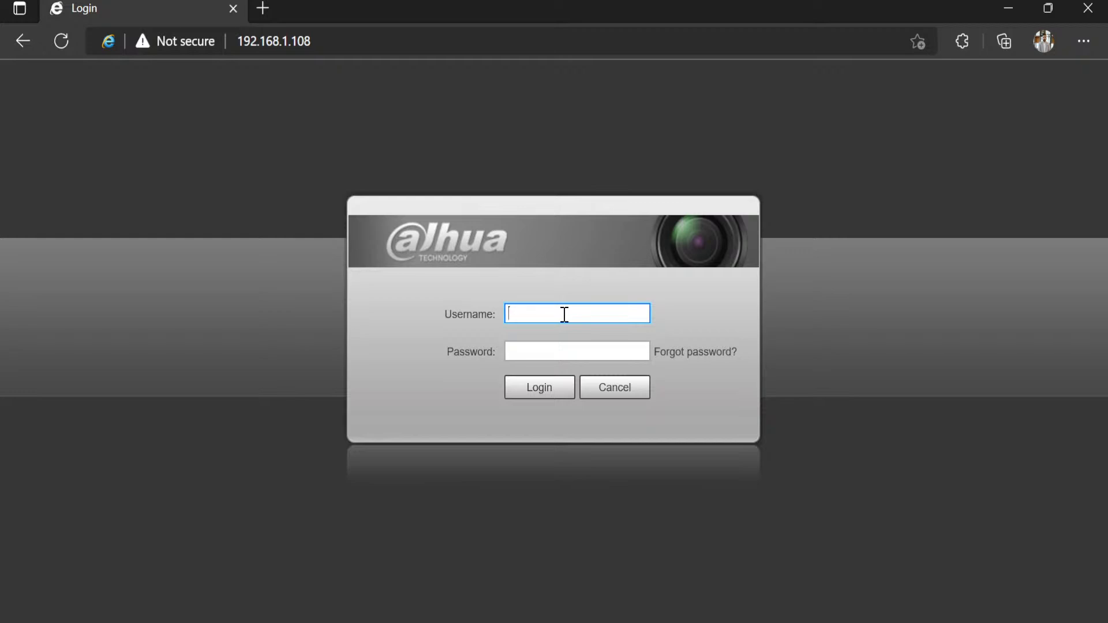
{"action": "type", "text": "admin"}
{"action": "key", "text": "Tab"}
{"action": "type", "text": "adm"}
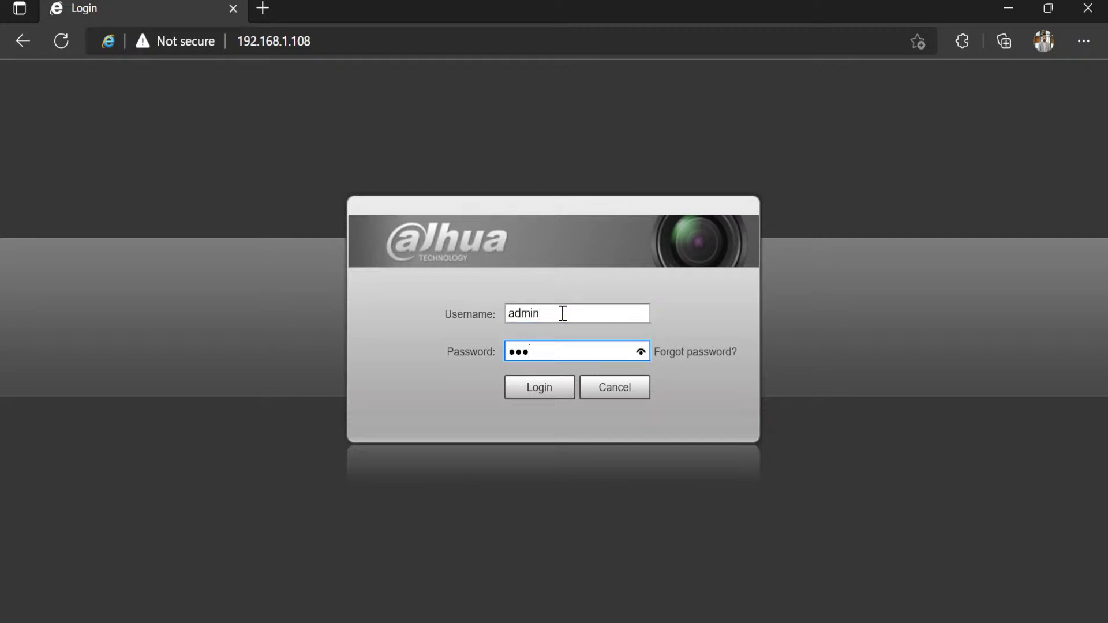
{"action": "type", "text": "in123"}
{"action": "key", "text": "Return"}
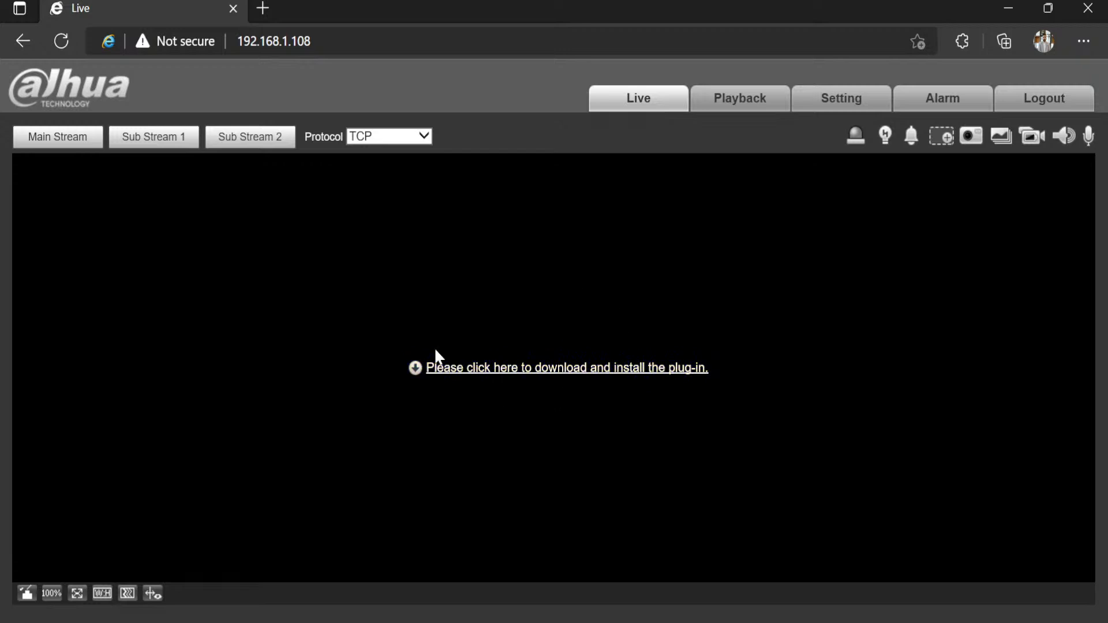
Step: Download and run the webplugin.exe installer, then reload the camera page
{"action": "left_click", "coordinate": [645, 370]}
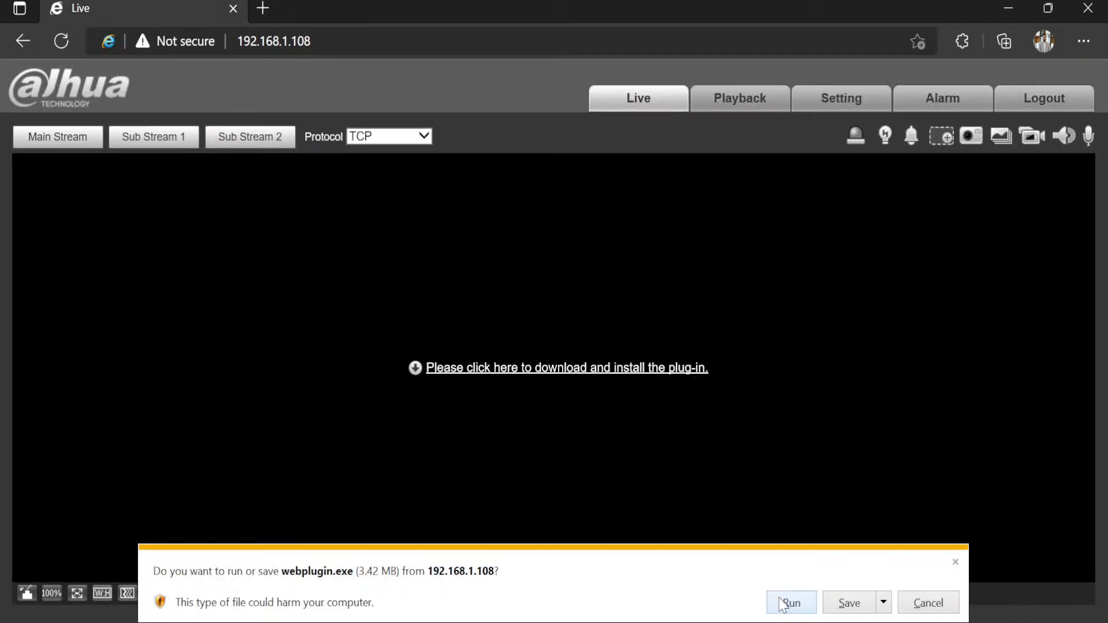
{"action": "left_click", "coordinate": [783, 603]}
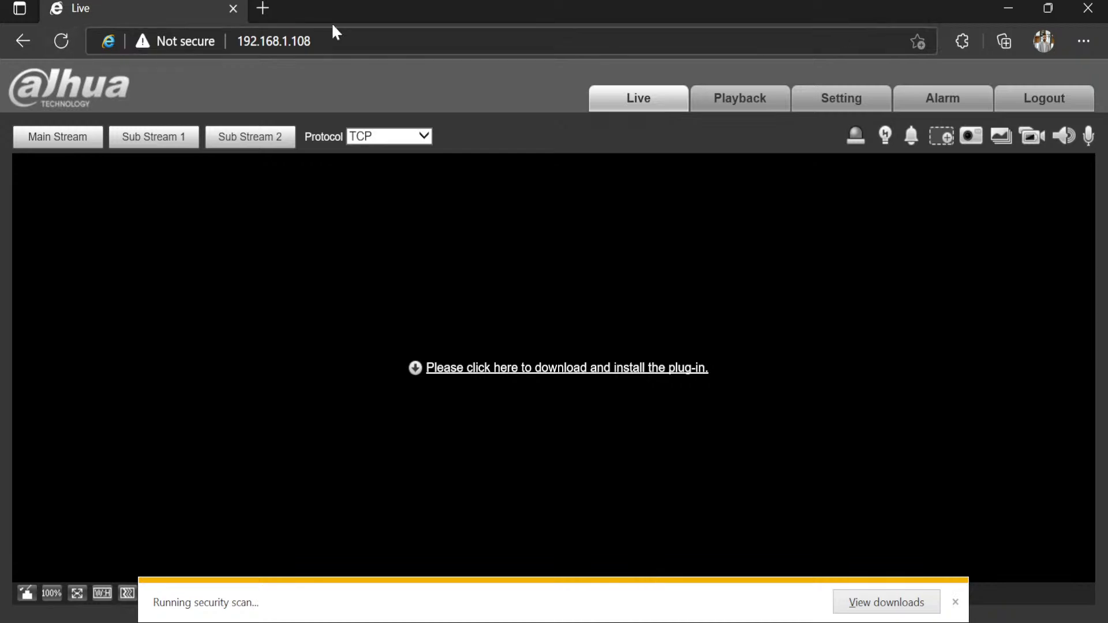
{"action": "left_click", "coordinate": [60, 40]}
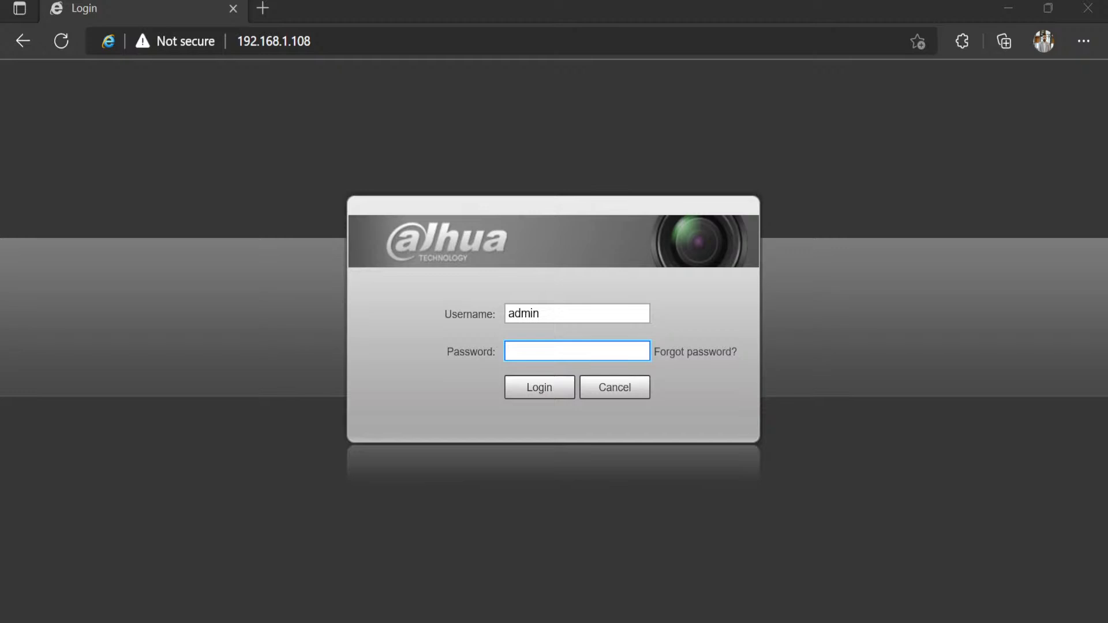
Step: Allow the Zhejiang Dahua Technology add-on to run in the browser
{"action": "left_click", "coordinate": [577, 351]}
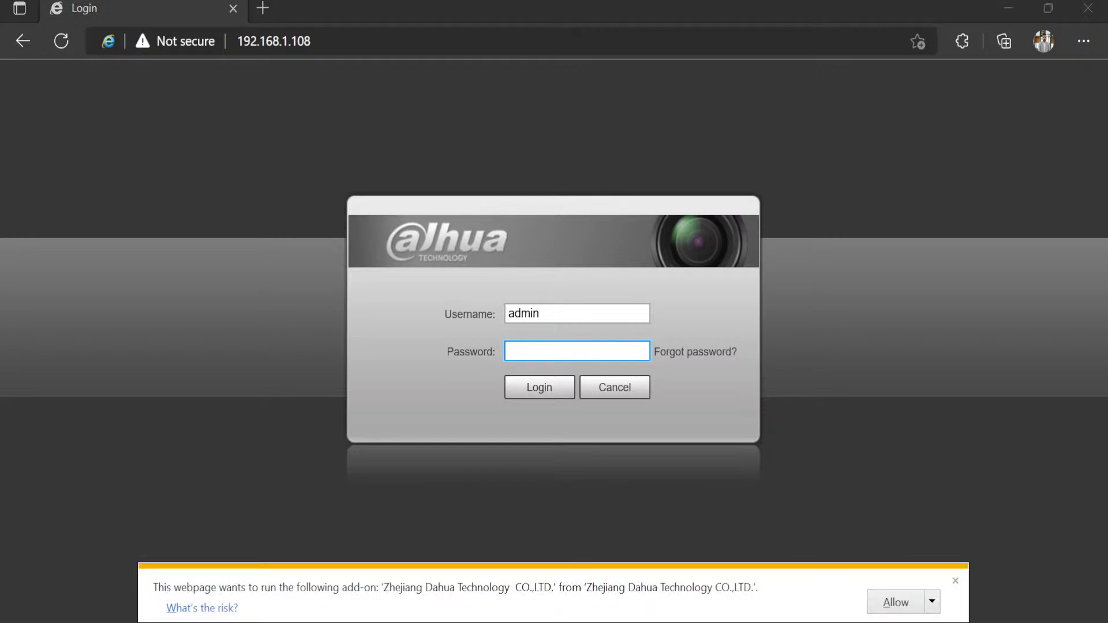
{"action": "left_click", "coordinate": [904, 603]}
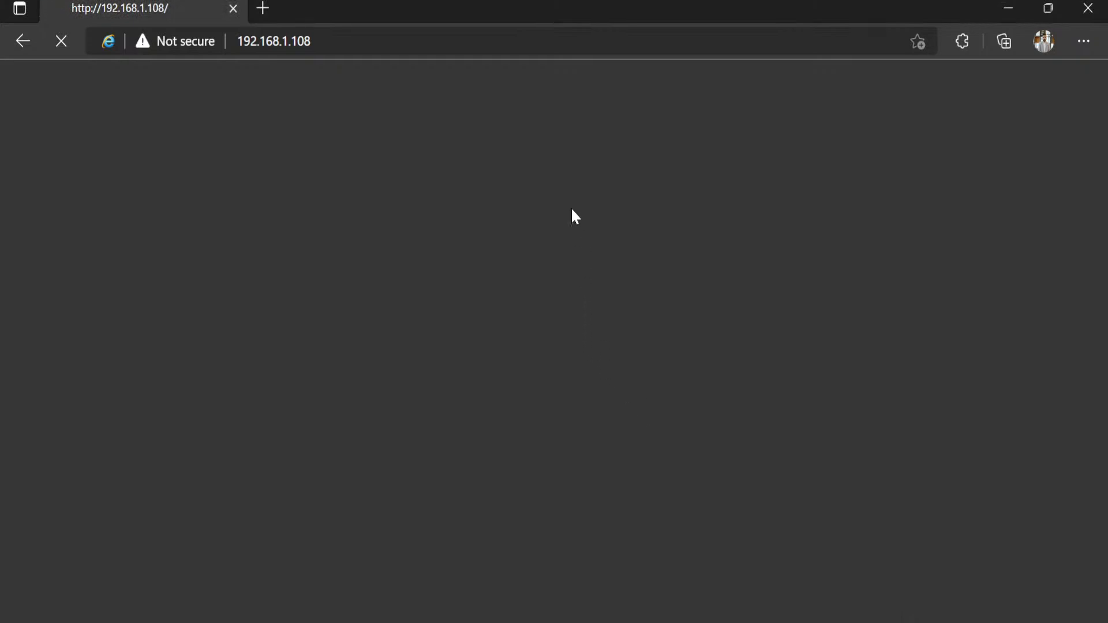
Step: Reload 192.168.1.108 from the address bar and enter the account password again
{"action": "left_click", "coordinate": [399, 40]}
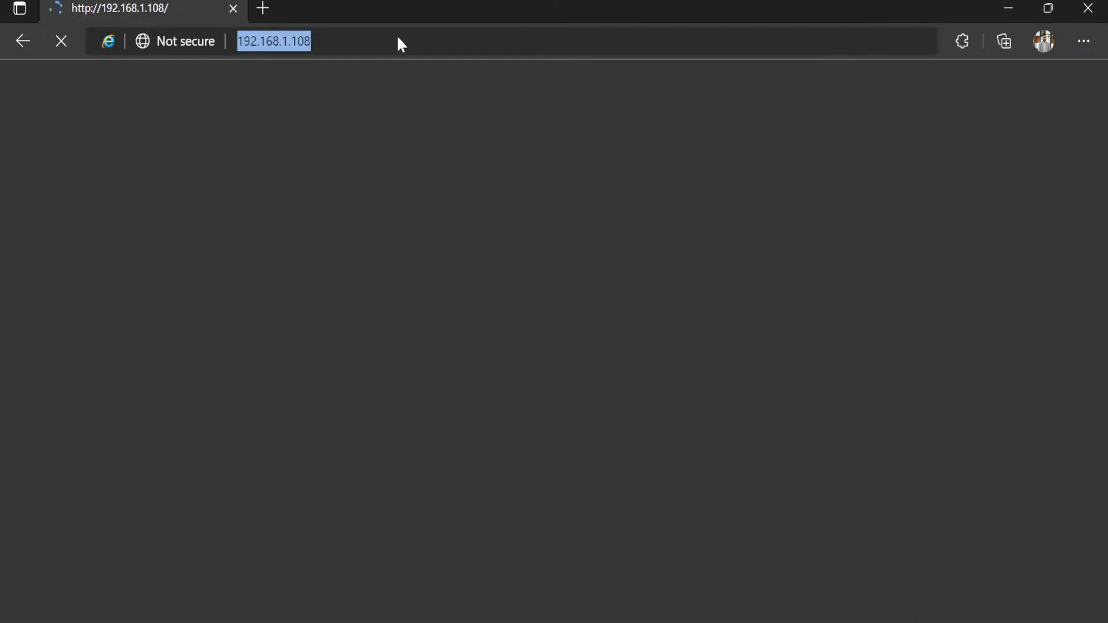
{"action": "key", "text": "Return"}
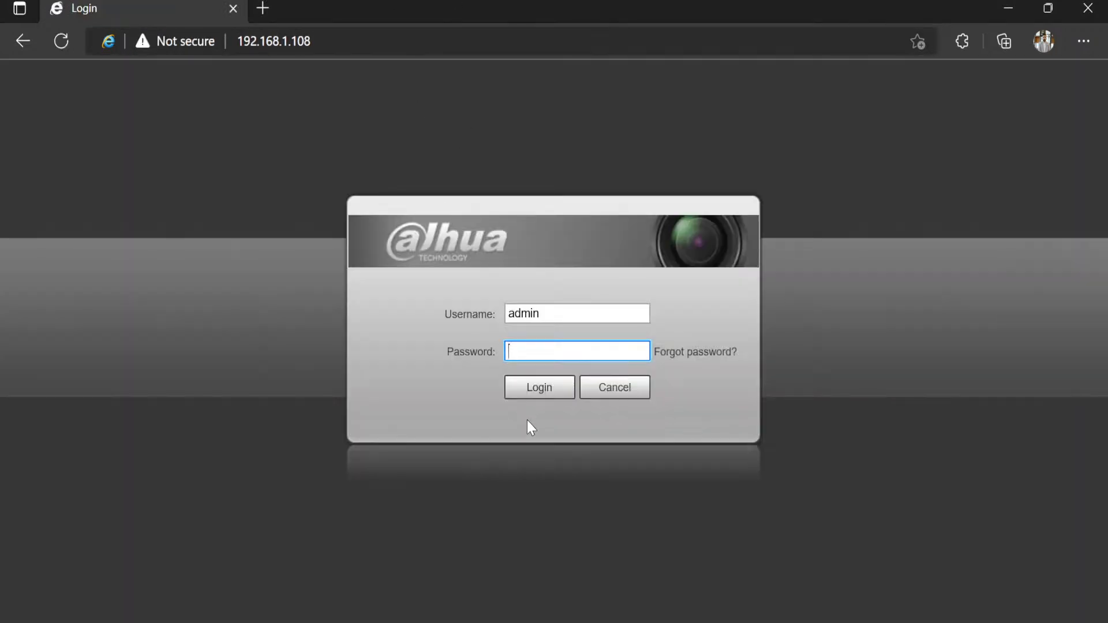
{"action": "type", "text": "admin"}
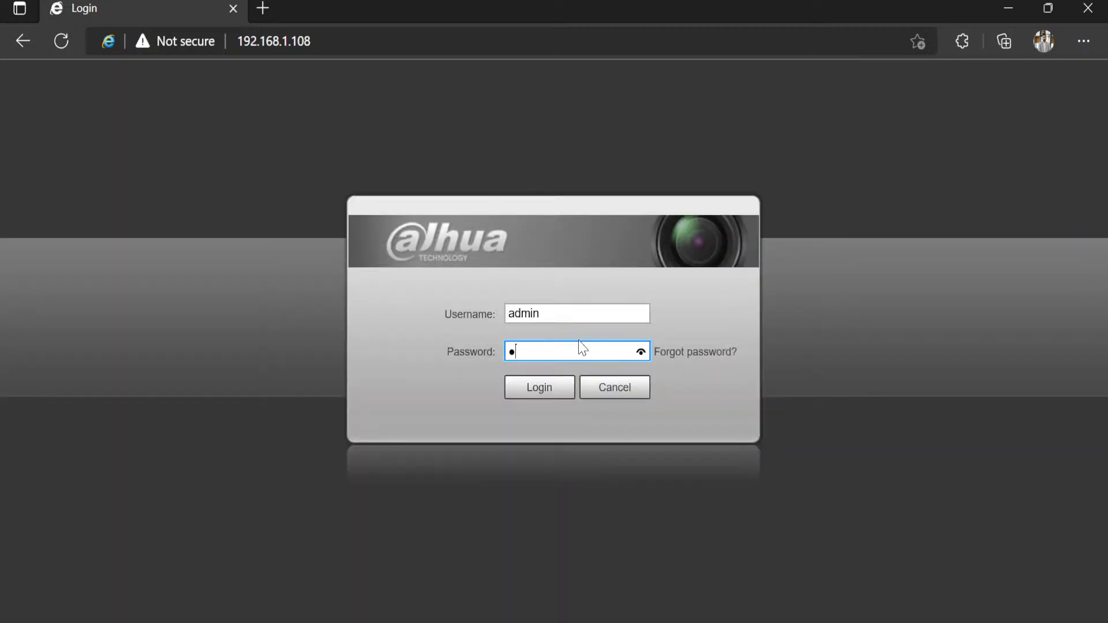
Step: Retype the admin account password in the Password field after the first attempt was rejected
{"action": "type", "text": "min123"}
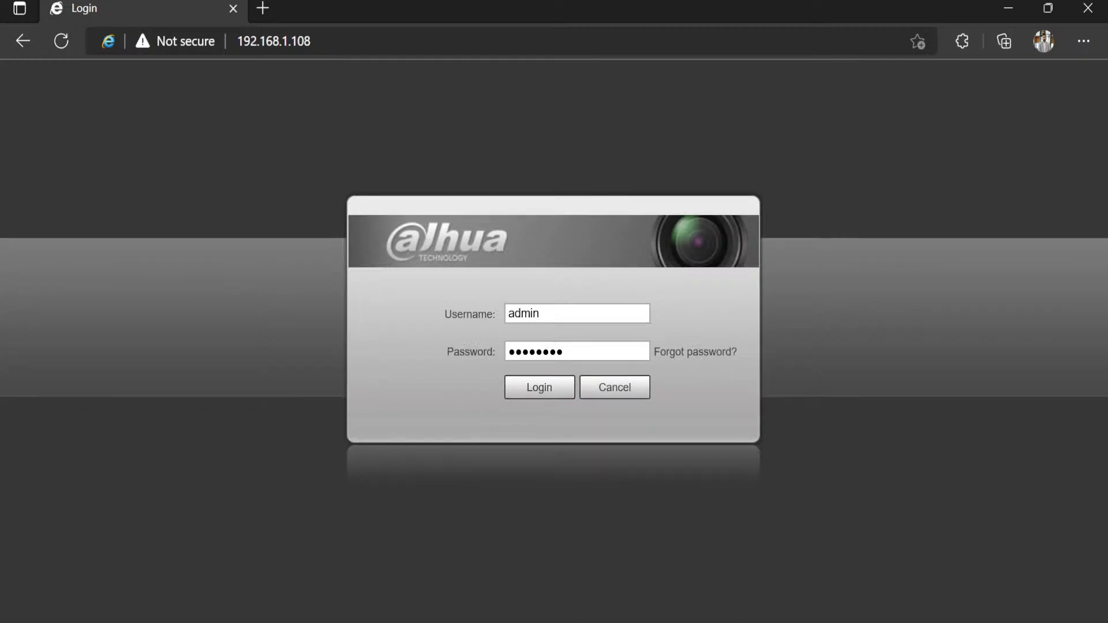
Step: Clear the Password field on the login page and retype the admin account password
{"action": "left_click", "coordinate": [763, 622]}
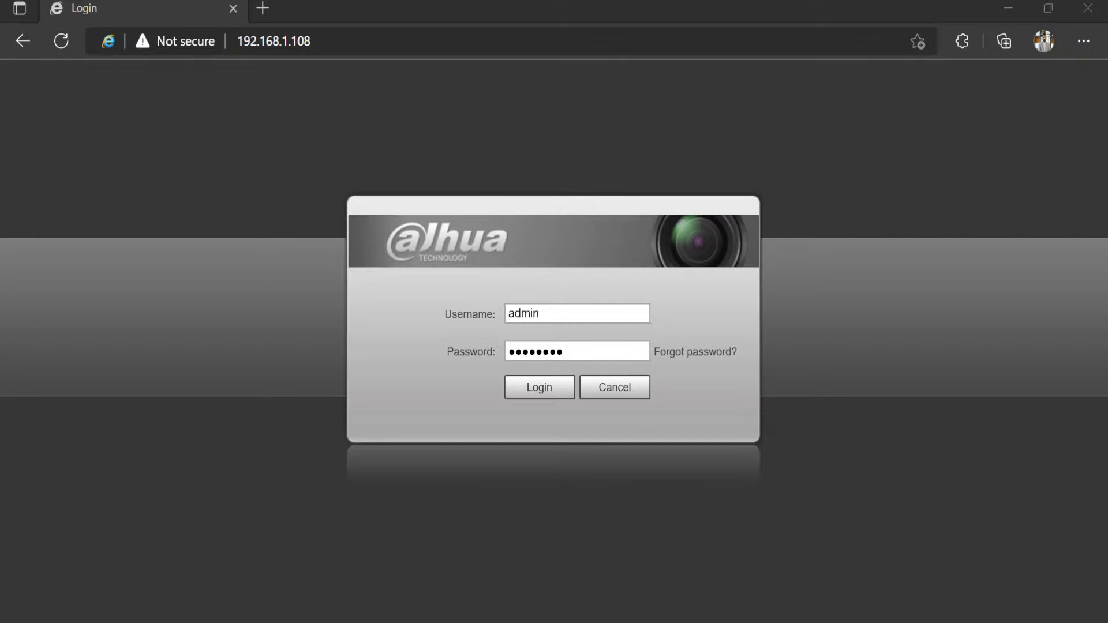
{"action": "left_click", "coordinate": [477, 5]}
{"action": "left_click", "coordinate": [603, 350]}
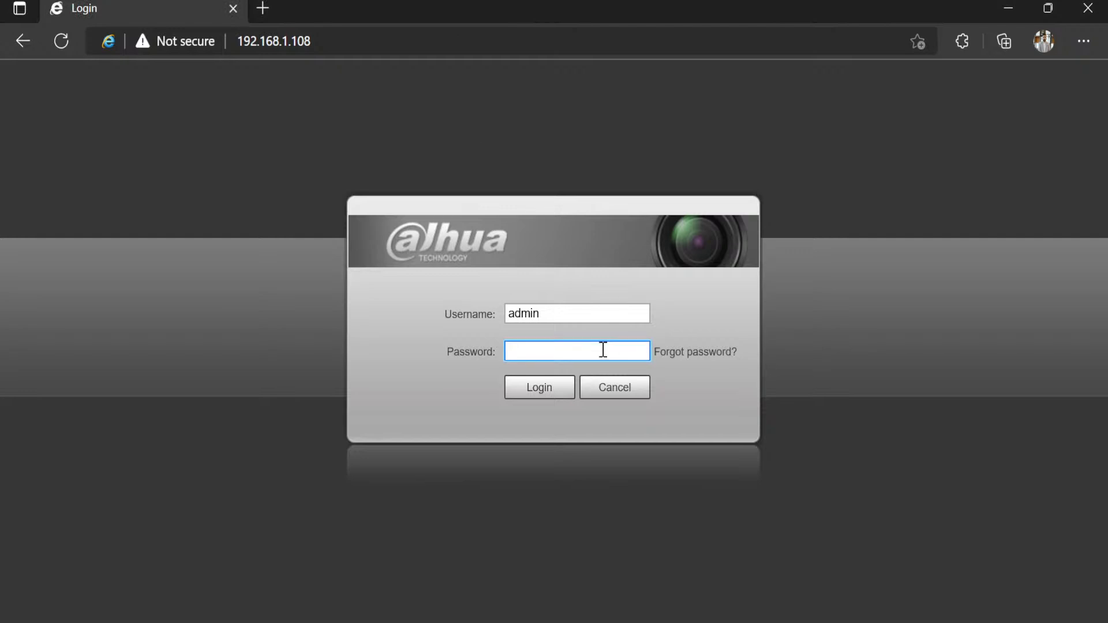
{"action": "type", "text": "********"}
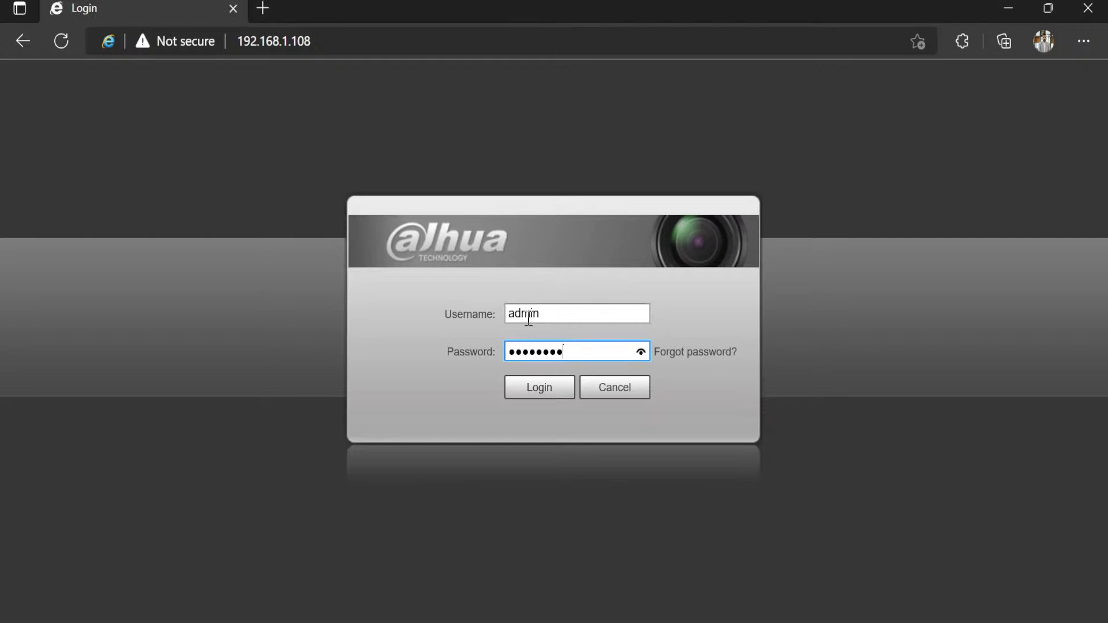
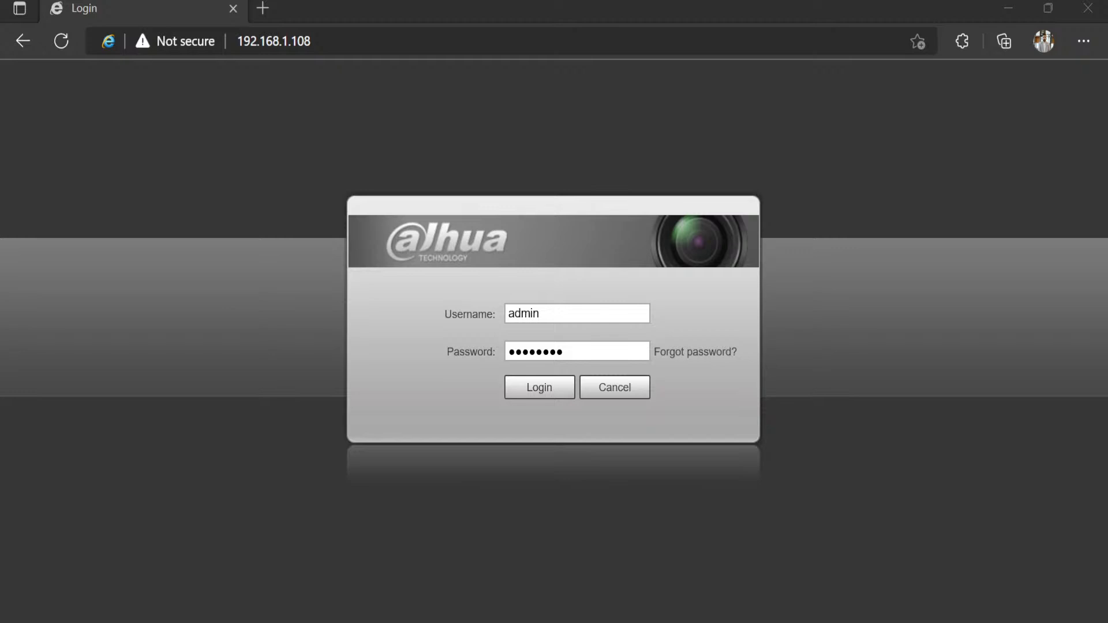
Step: Clear and restore the 192.168.1.108 address in Edge, then reload the camera login page
{"action": "left_click", "coordinate": [339, 41]}
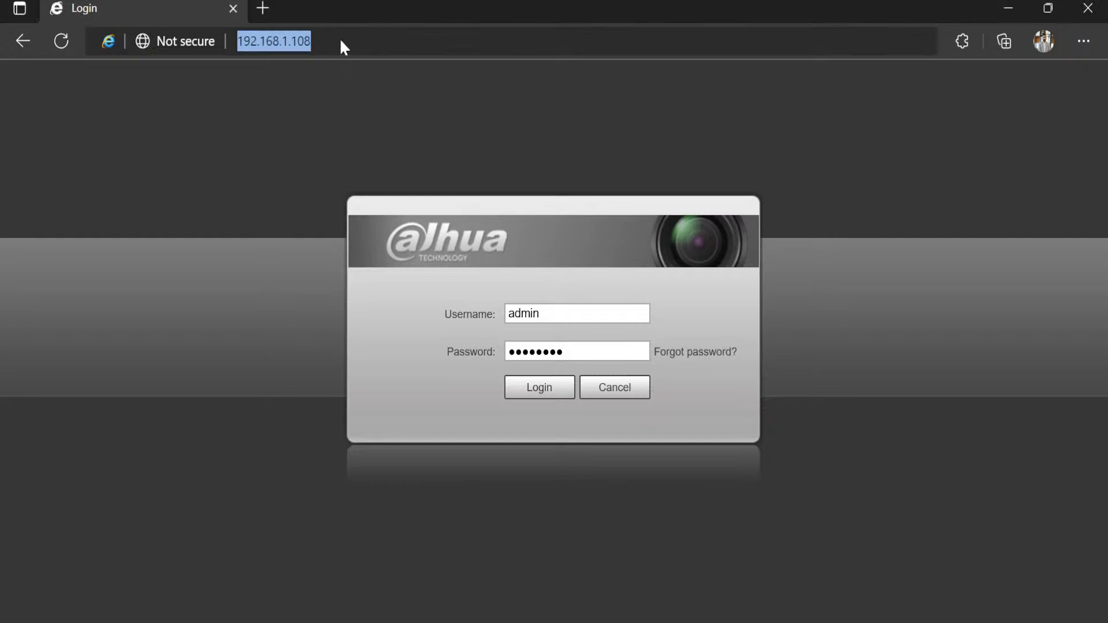
{"action": "key", "text": "BackSpace"}
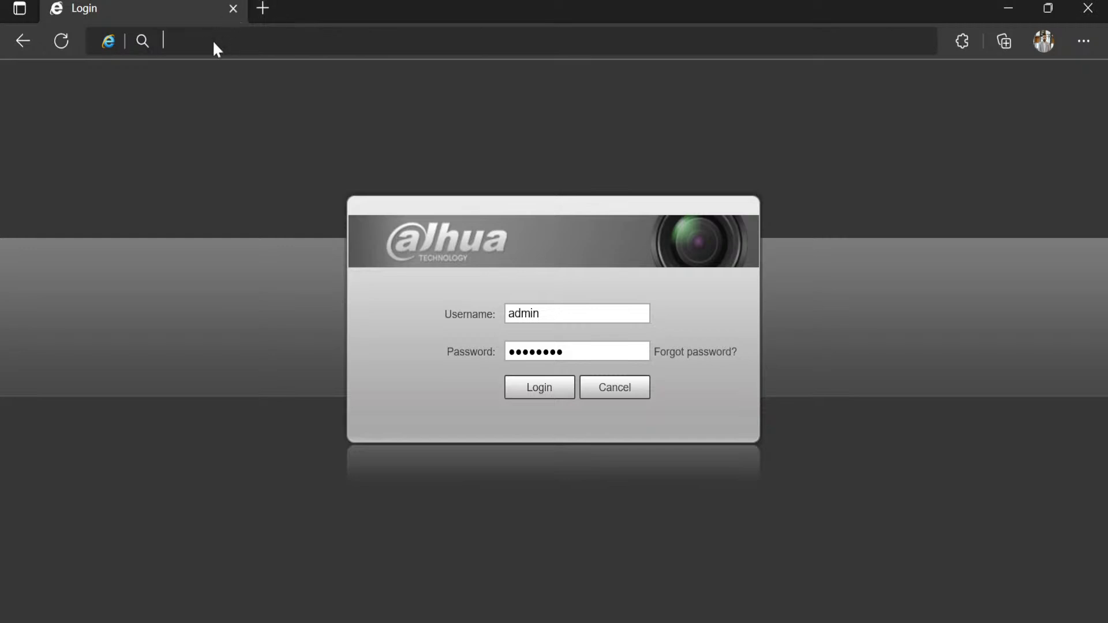
{"action": "key", "text": "ctrl+z"}
{"action": "key", "text": "shift+Right"}
{"action": "key", "text": "shift+Right"}
{"action": "key", "text": "shift+Right"}
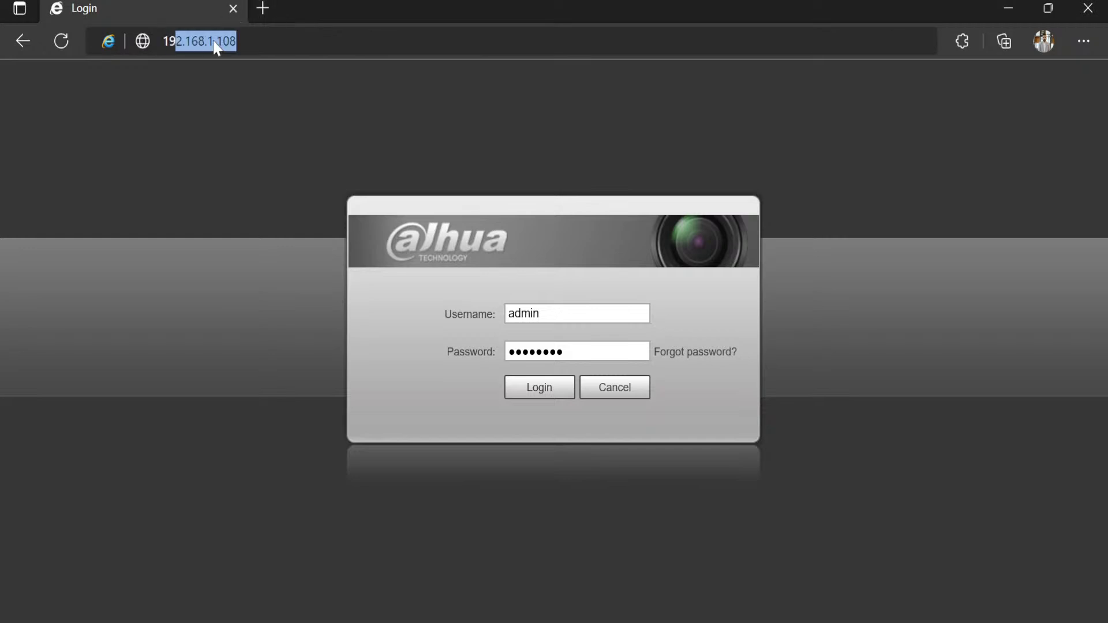
{"action": "key", "text": "shift+Right"}
{"action": "key", "text": "shift+Right"}
{"action": "key", "text": "shift+Right"}
{"action": "key", "text": "shift+Right"}
{"action": "key", "text": "shift+Right"}
{"action": "key", "text": "Return"}
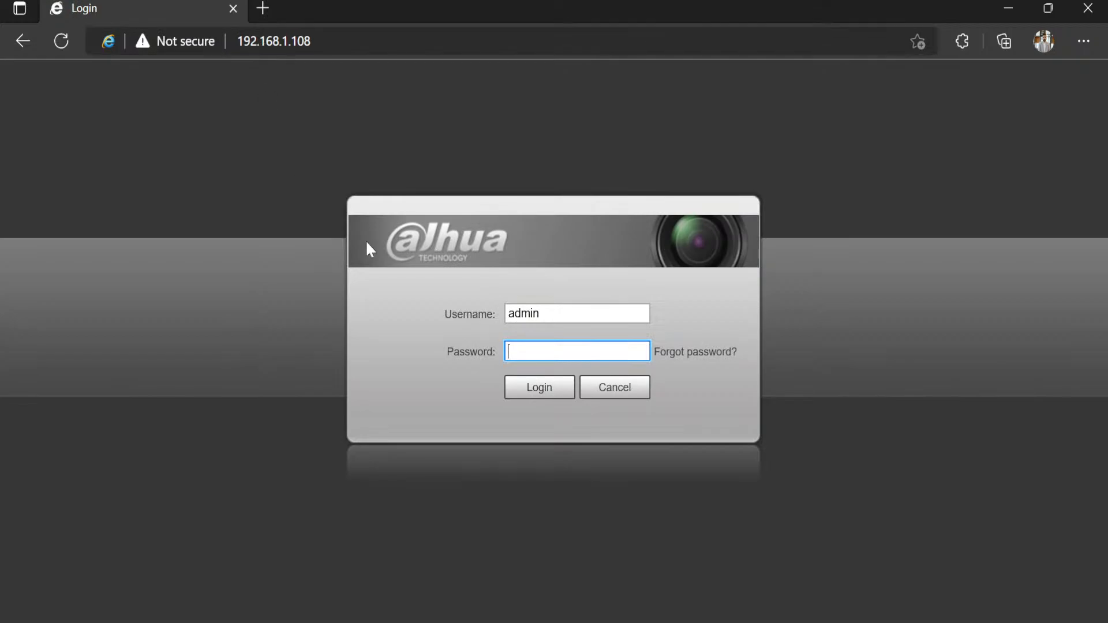
Step: Begin typing the admin account password into the Password field
{"action": "type", "text": "•••••"}
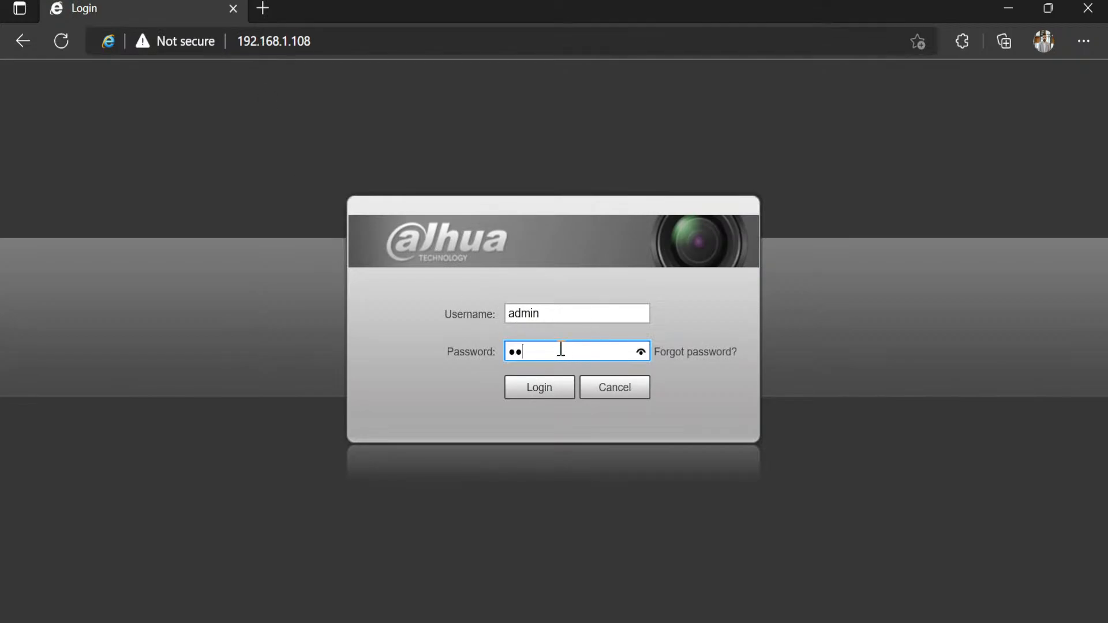
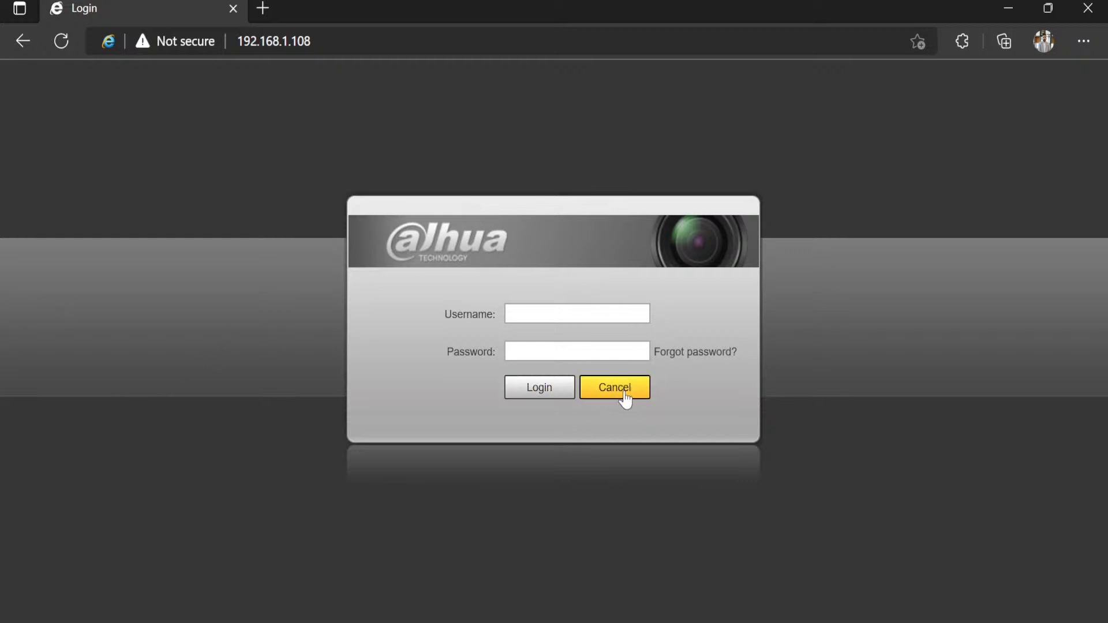
Step: Open a new Edge tab beside the Dahua camera login page
{"action": "left_click", "coordinate": [263, 9]}
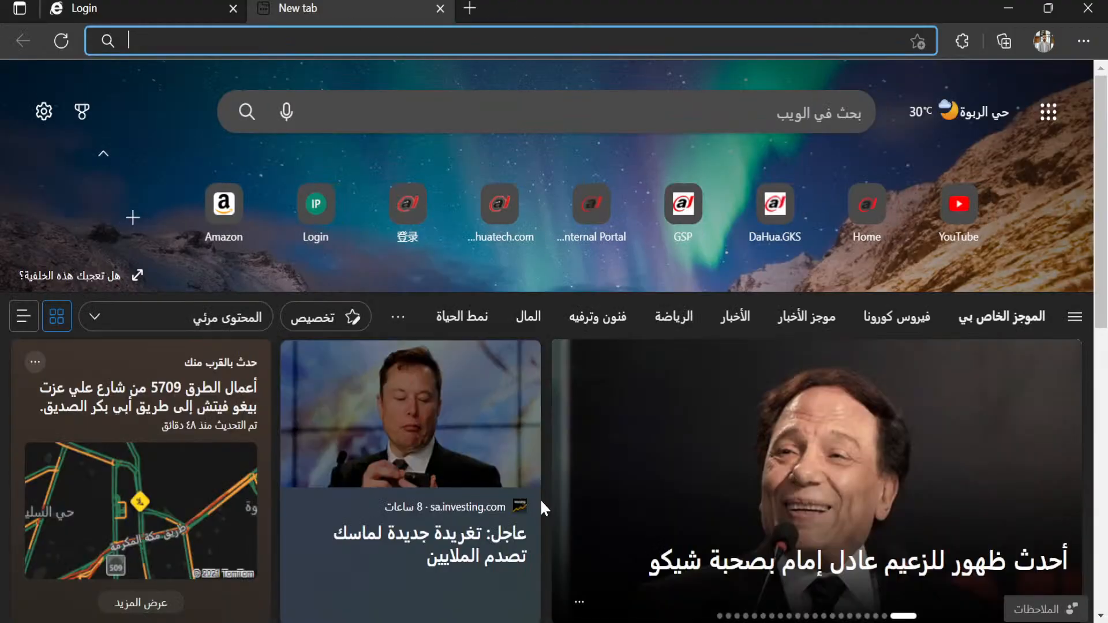
Step: Return to the Login tab showing the Dahua sign-in page at 192.168.1.108
{"action": "key", "text": "alt+Tab"}
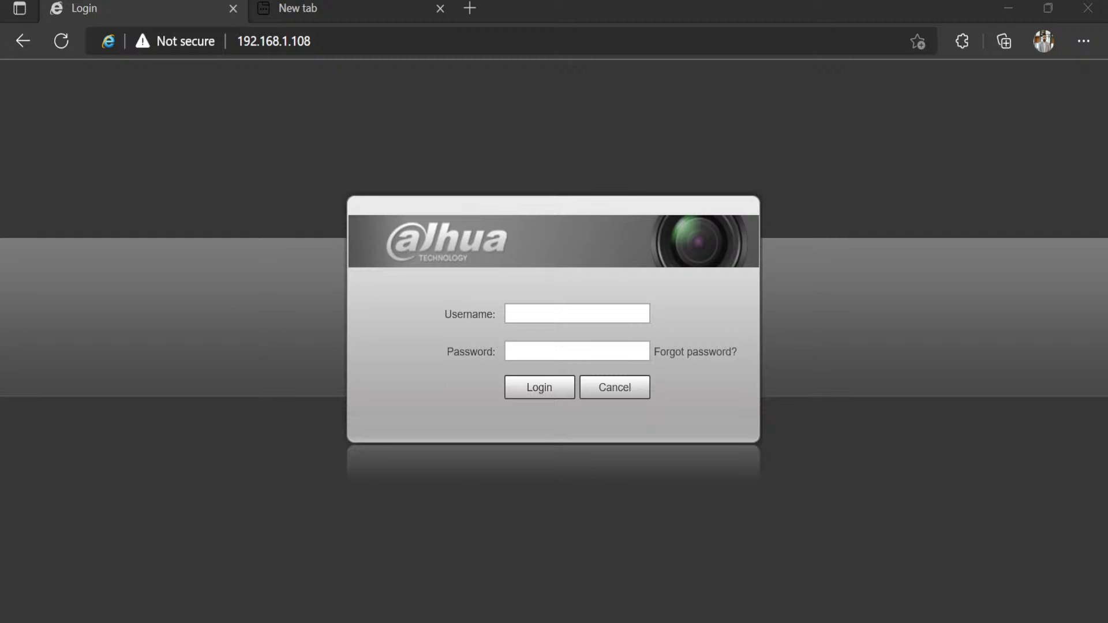
Step: Reload the 192.168.1.108 login page, then enter username admin and the account password
{"action": "left_click", "coordinate": [338, 45]}
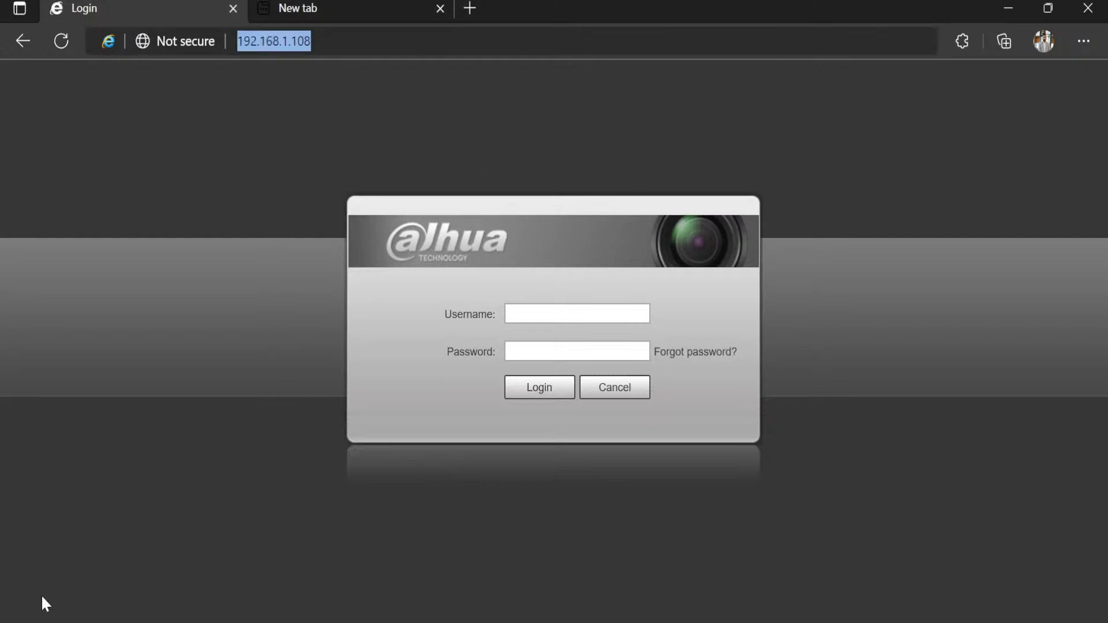
{"action": "key", "text": "super"}
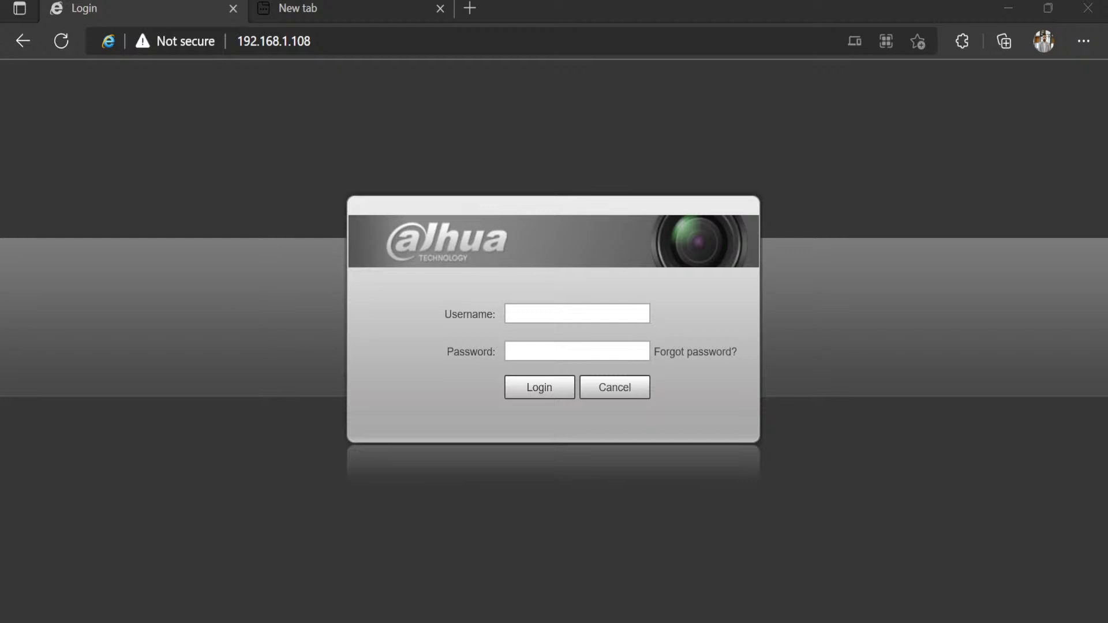
{"action": "left_click", "coordinate": [516, 315]}
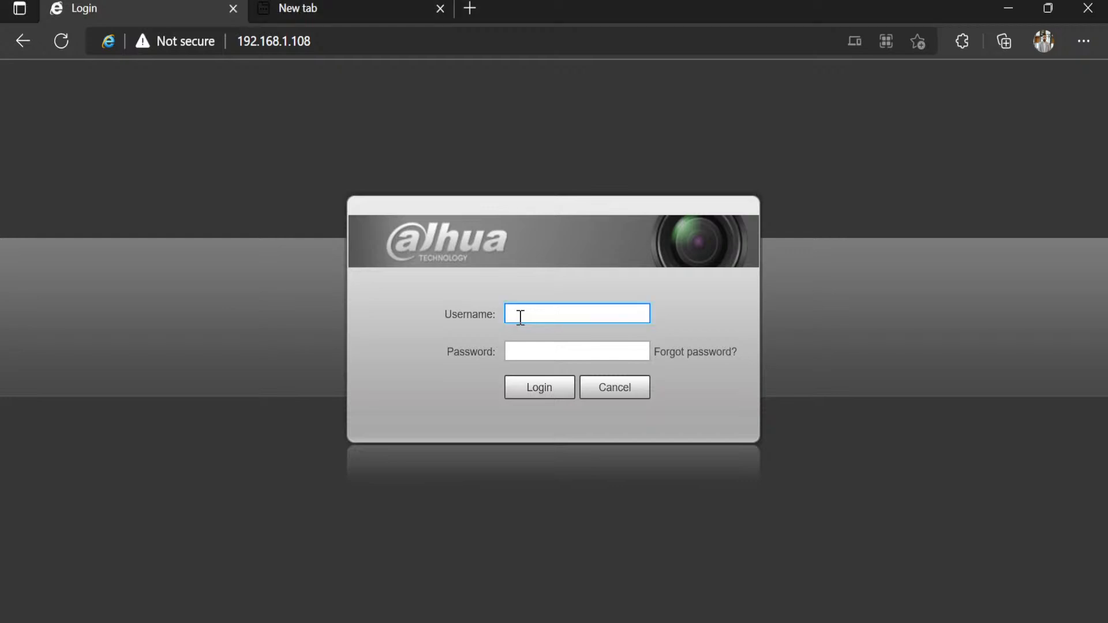
{"action": "type", "text": "admin"}
{"action": "left_click", "coordinate": [564, 355]}
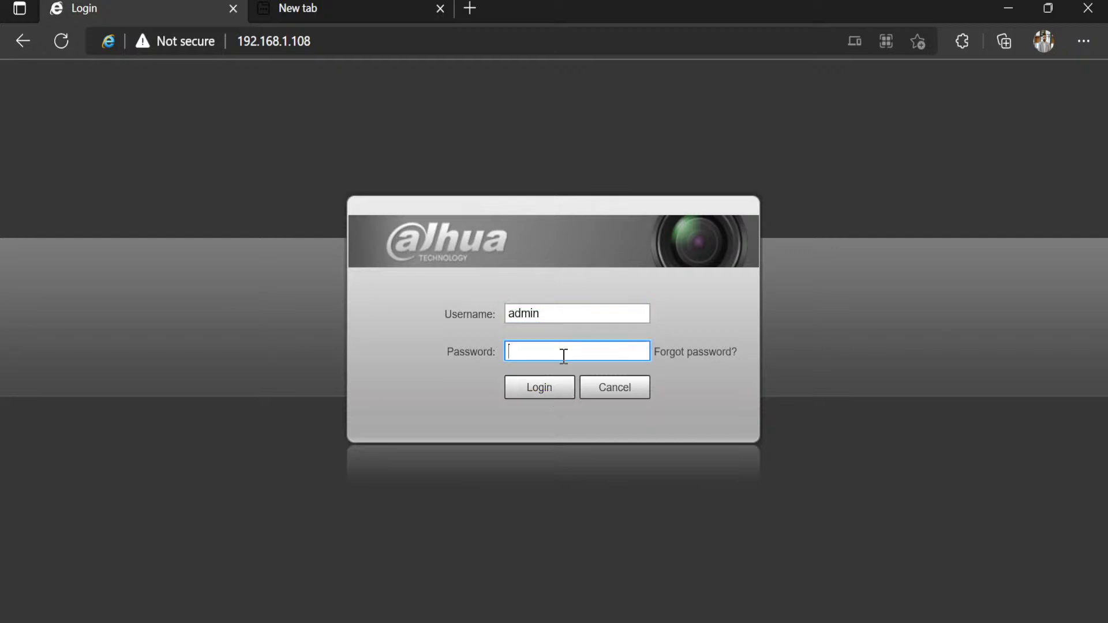
{"action": "type", "text": "••••••"}
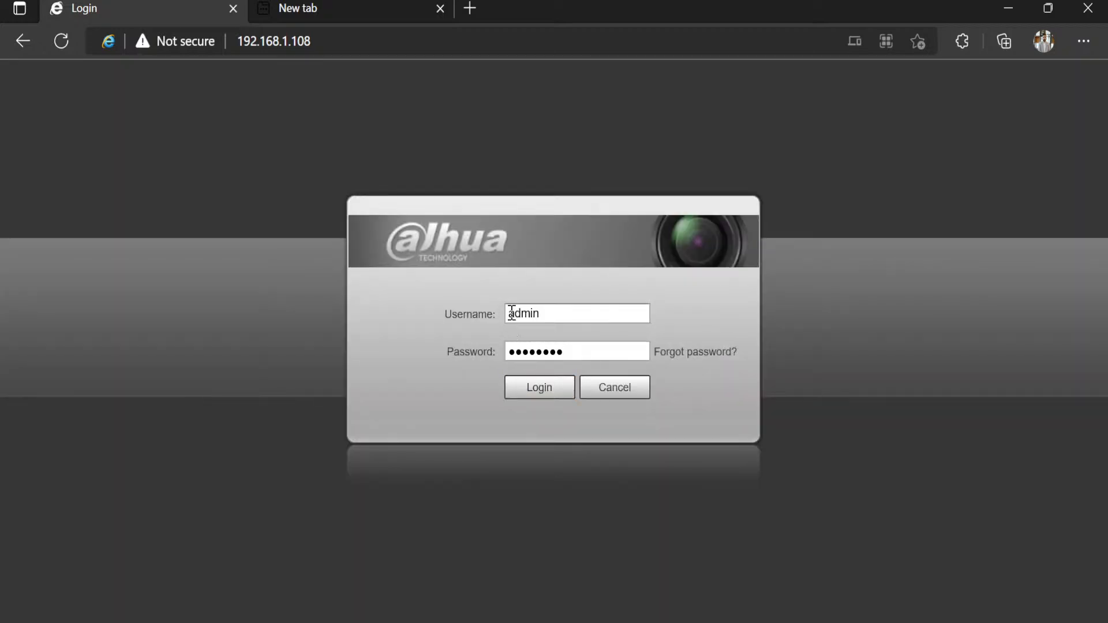
Step: Clear the Password field and re-enter the account password for user admin
{"action": "left_click", "coordinate": [517, 351]}
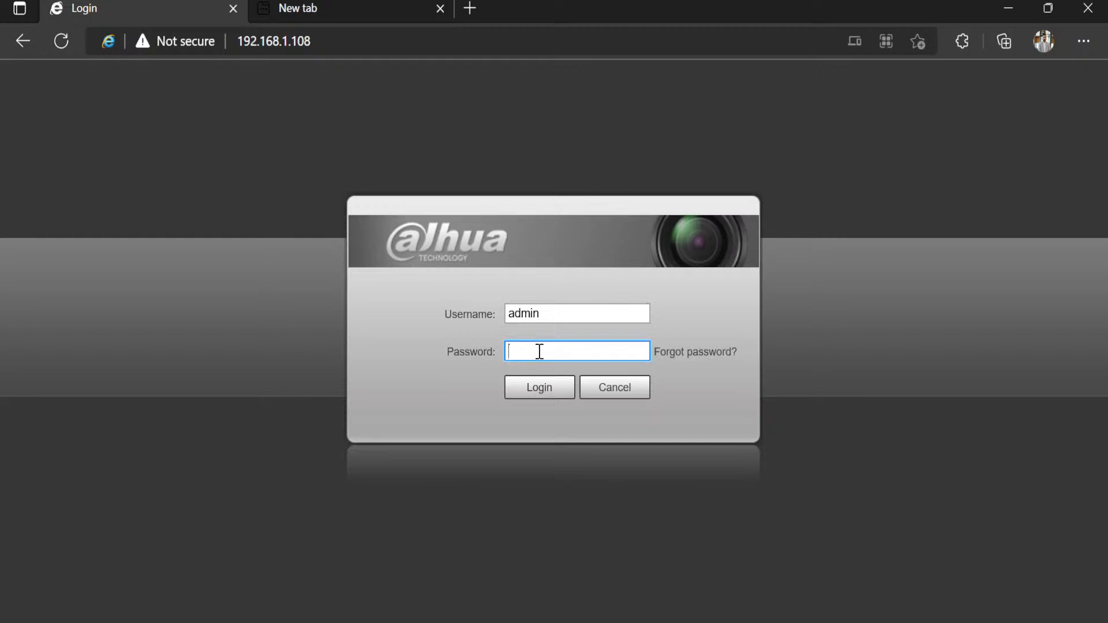
{"action": "type", "text": "a•••••••"}
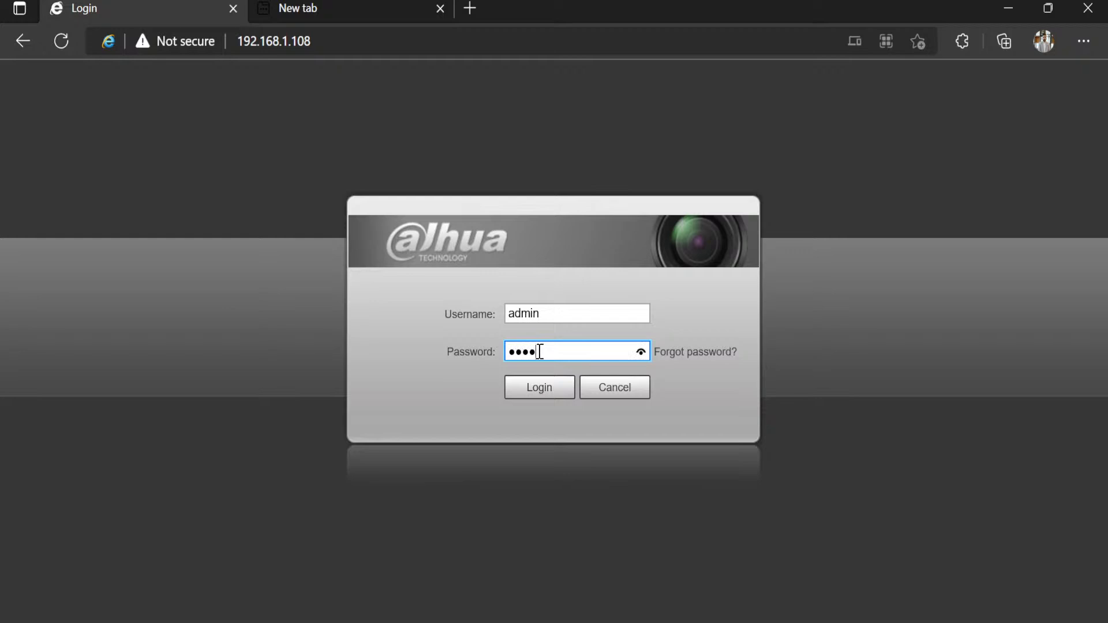
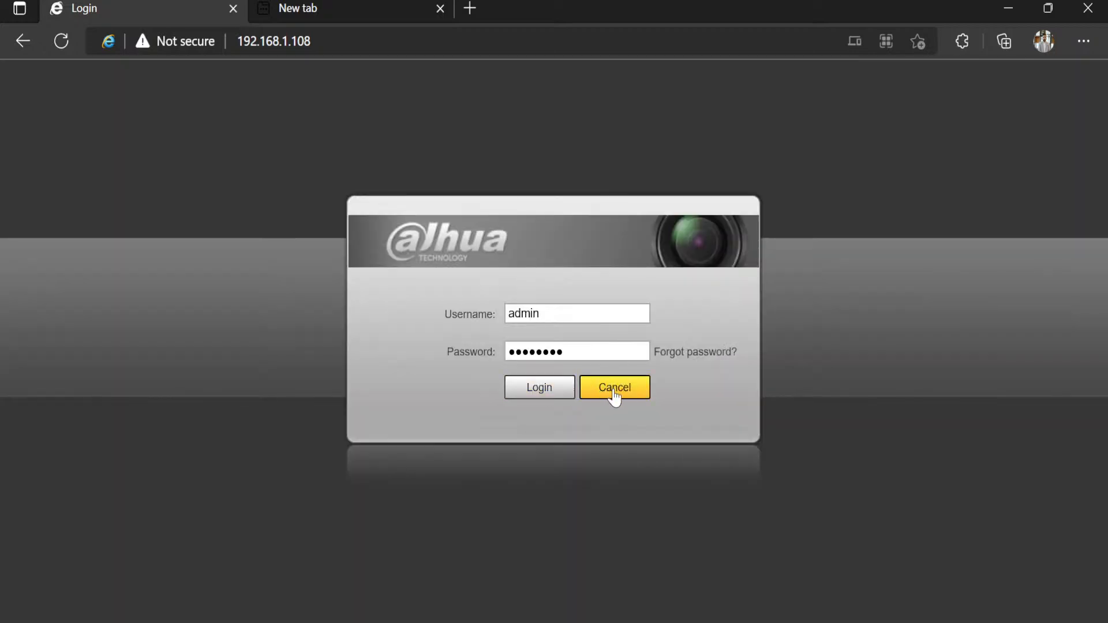
Step: Start recovering the forgotten login password from the Dahua login page
{"action": "left_click", "coordinate": [705, 352]}
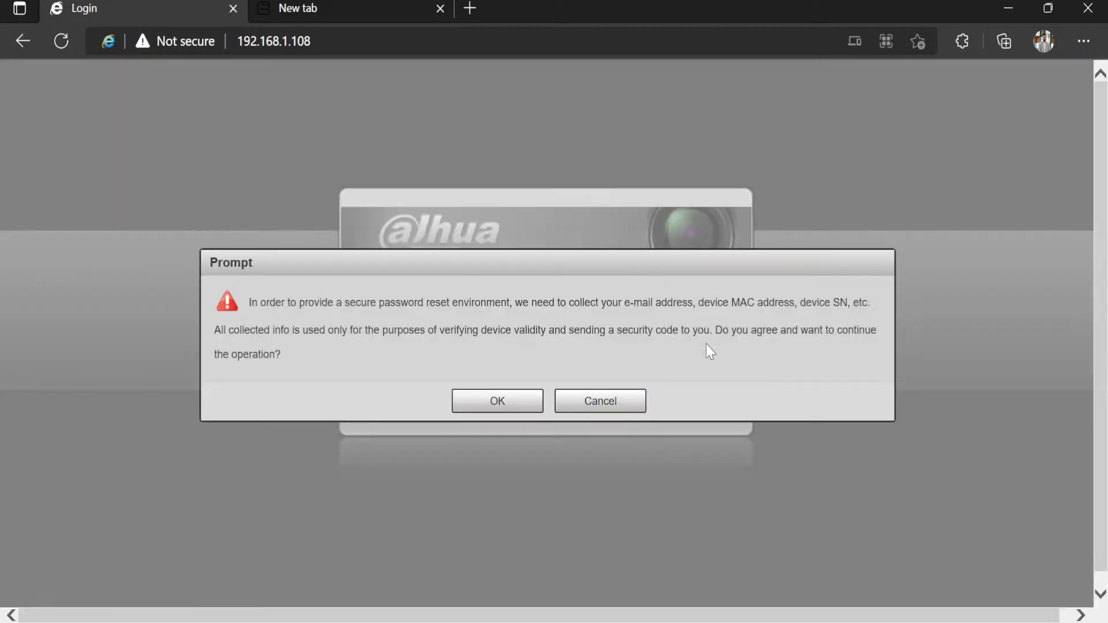
Step: Accept the e-mail, MAC address and SN collection notice to reach reset step 1/2 with its QR code
{"action": "left_click", "coordinate": [513, 404]}
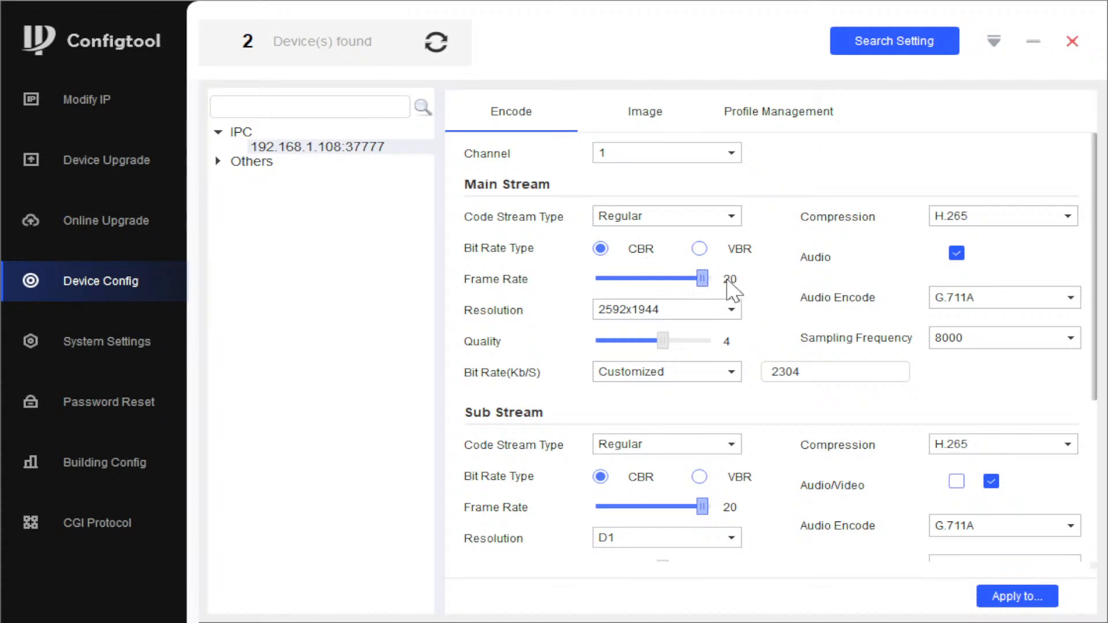
{"action": "left_click_drag", "start_coordinate": [703, 278], "coordinate": [706, 279]}
{"action": "left_click_drag", "start_coordinate": [701, 279], "coordinate": [676, 279]}
{"action": "left_click", "coordinate": [681, 280]}
{"action": "left_click_drag", "start_coordinate": [681, 280], "coordinate": [731, 285]}
{"action": "left_click_drag", "start_coordinate": [1094, 394], "coordinate": [1059, 494]}
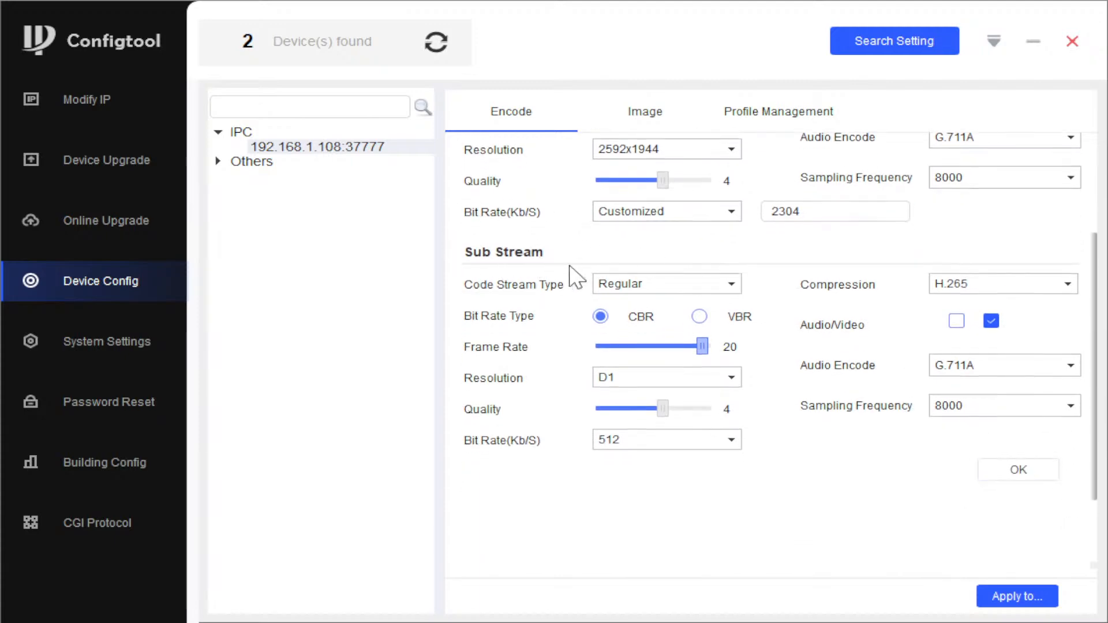
{"action": "scroll", "coordinate": [577, 271], "scroll_direction": "up", "scroll_amount": 3}
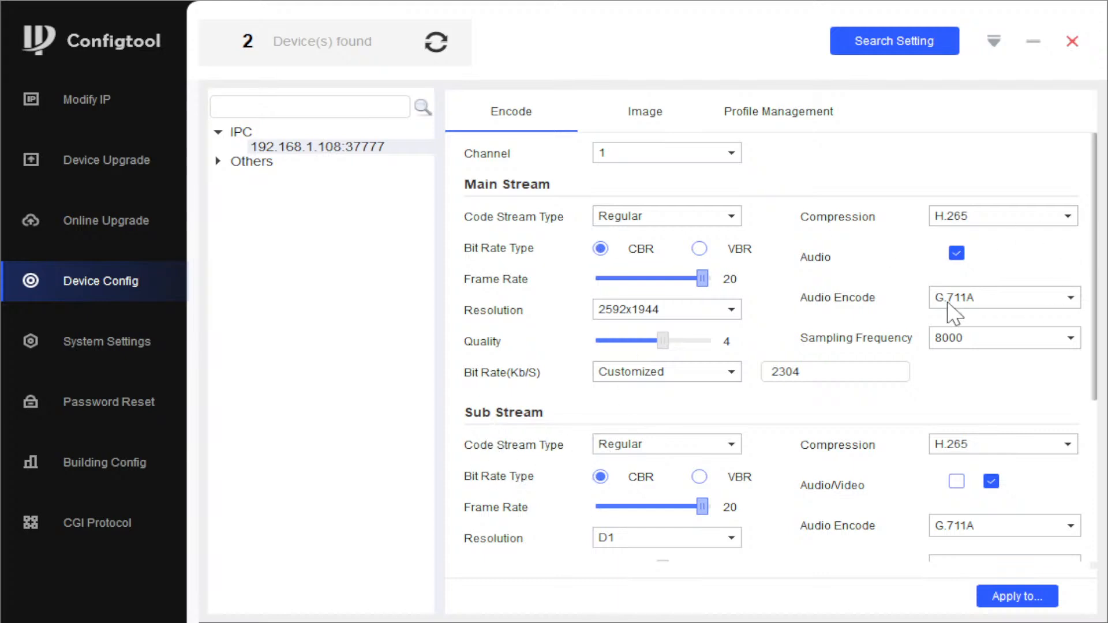
{"action": "scroll", "coordinate": [955, 314], "scroll_direction": "down", "scroll_amount": 5}
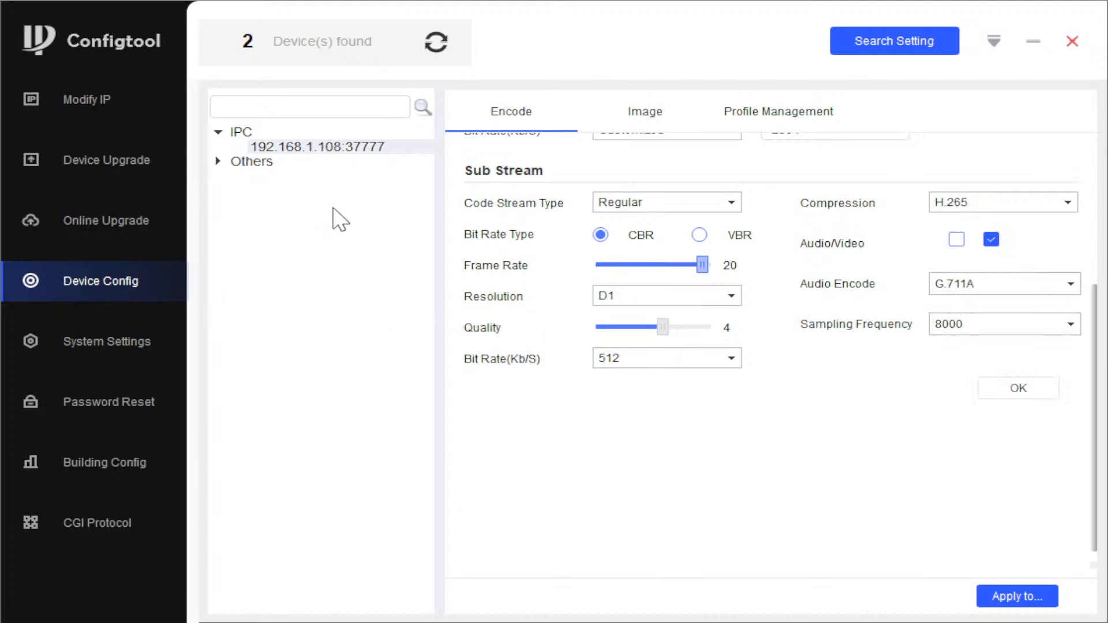
Step: Show the camera's Image settings: Day profile, brightness, contrast, gamma and saturation at 50
{"action": "scroll", "coordinate": [464, 190], "scroll_direction": "up", "scroll_amount": 5}
{"action": "left_click", "coordinate": [663, 117]}
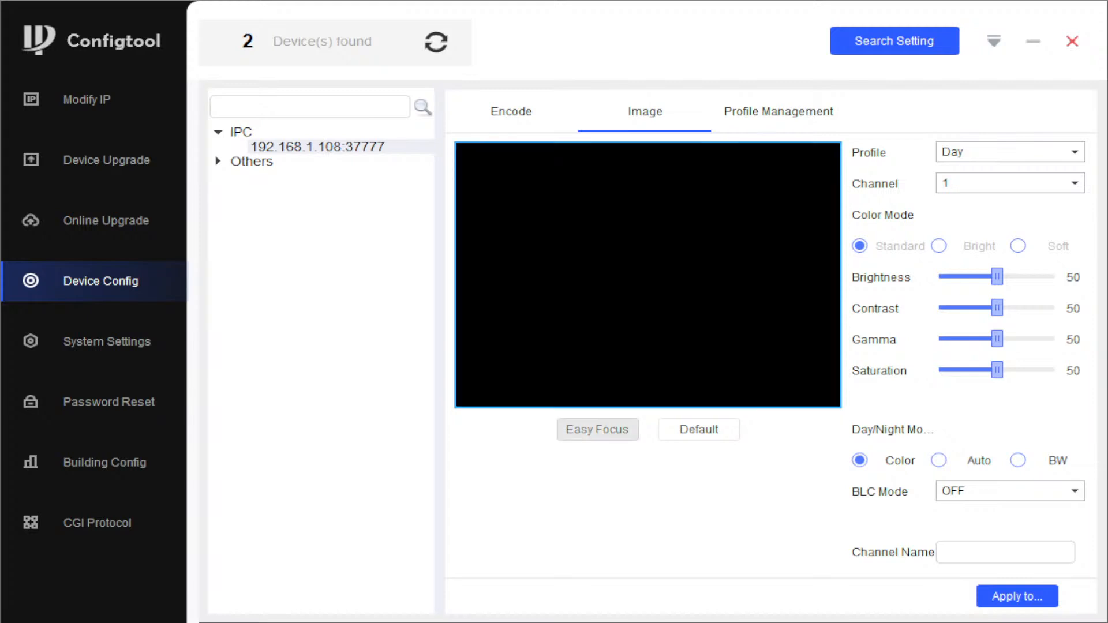
Step: Close the Configtool window after checking the image settings
{"action": "left_click", "coordinate": [1075, 49]}
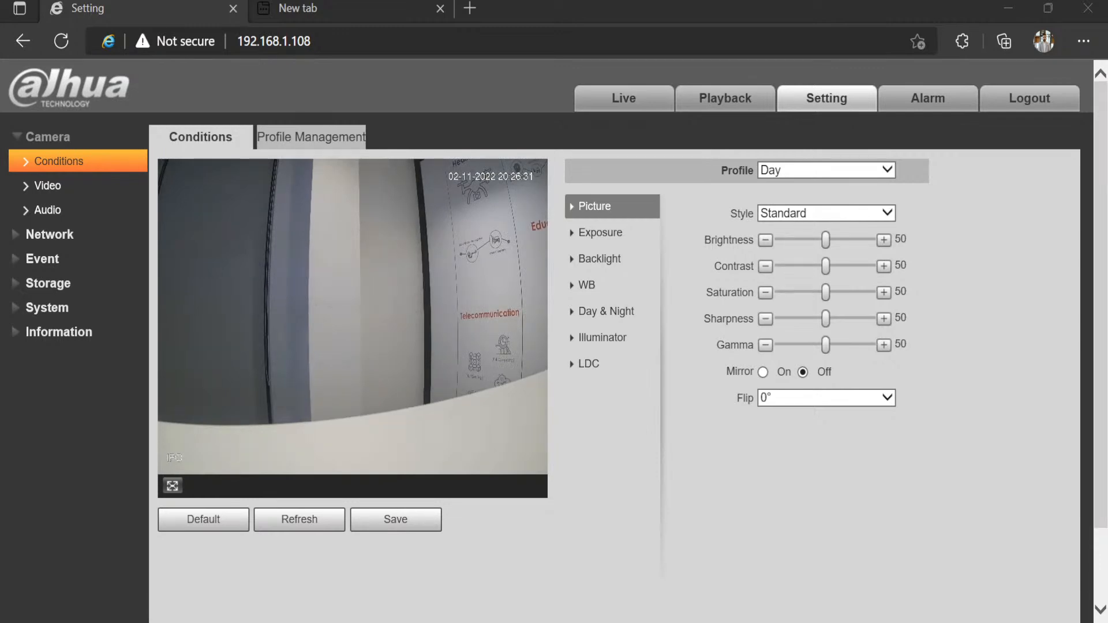
Step: Change the Conditions profile from Day to General
{"action": "left_click", "coordinate": [816, 171]}
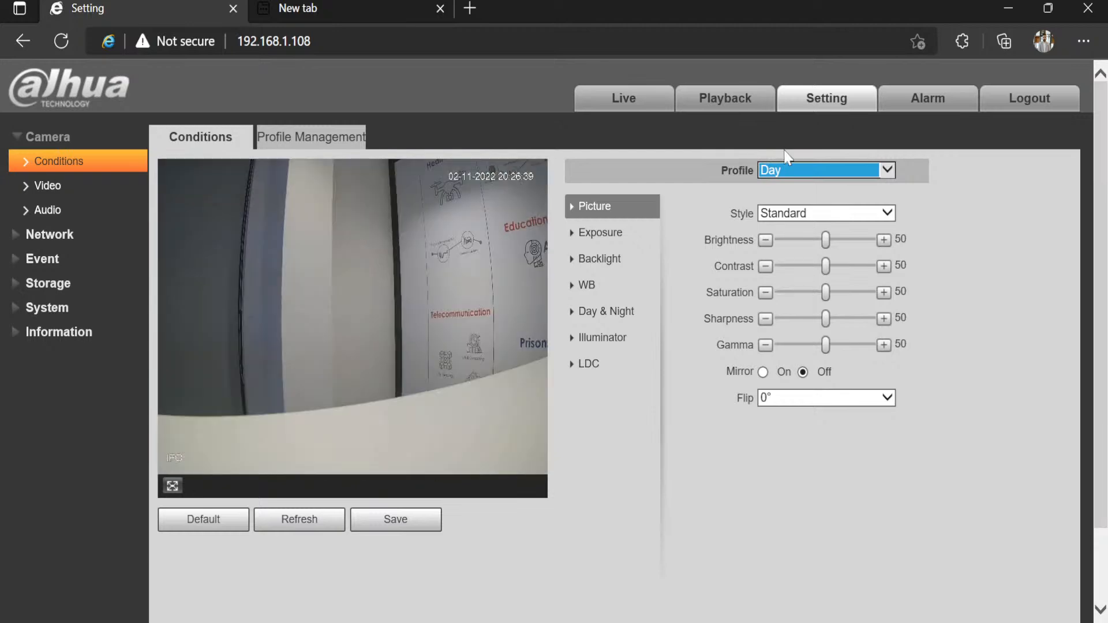
{"action": "key", "text": "Up"}
Step: Raise the General profile's brightness from 50 to 51, then view the Exposure settings
{"action": "left_click", "coordinate": [806, 211]}
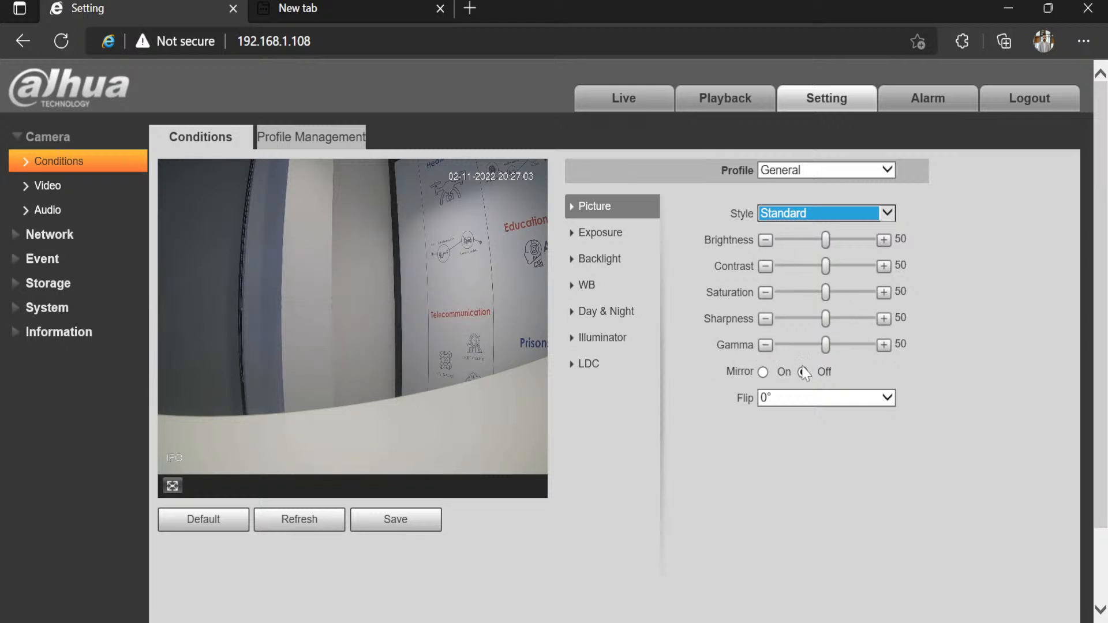
{"action": "mouse_move", "coordinate": [826, 243]}
{"action": "left_mouse_down"}
{"action": "mouse_move", "coordinate": [844, 247]}
{"action": "mouse_move", "coordinate": [827, 248]}
{"action": "left_mouse_up"}
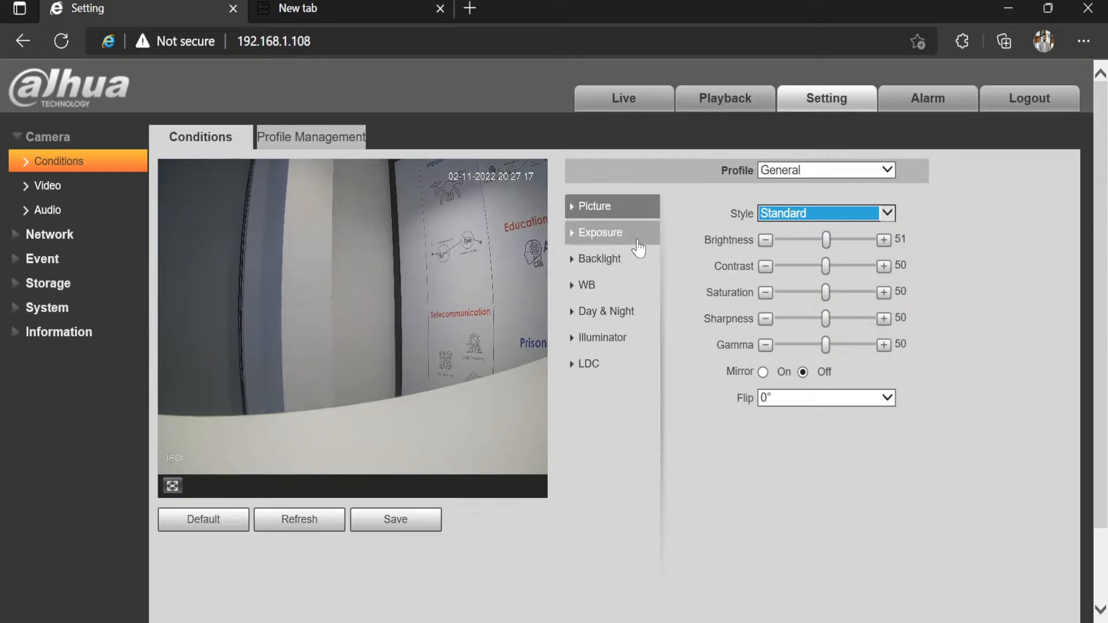
{"action": "left_click", "coordinate": [601, 234]}
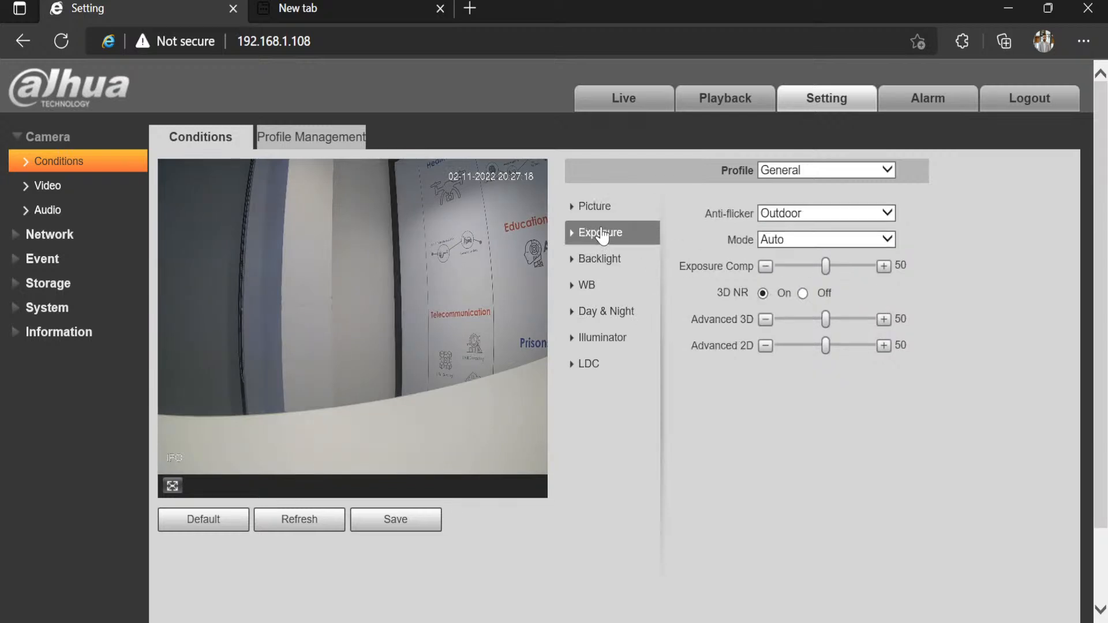
{"action": "left_click", "coordinate": [797, 214]}
{"action": "left_click", "coordinate": [724, 209]}
{"action": "left_click", "coordinate": [806, 240]}
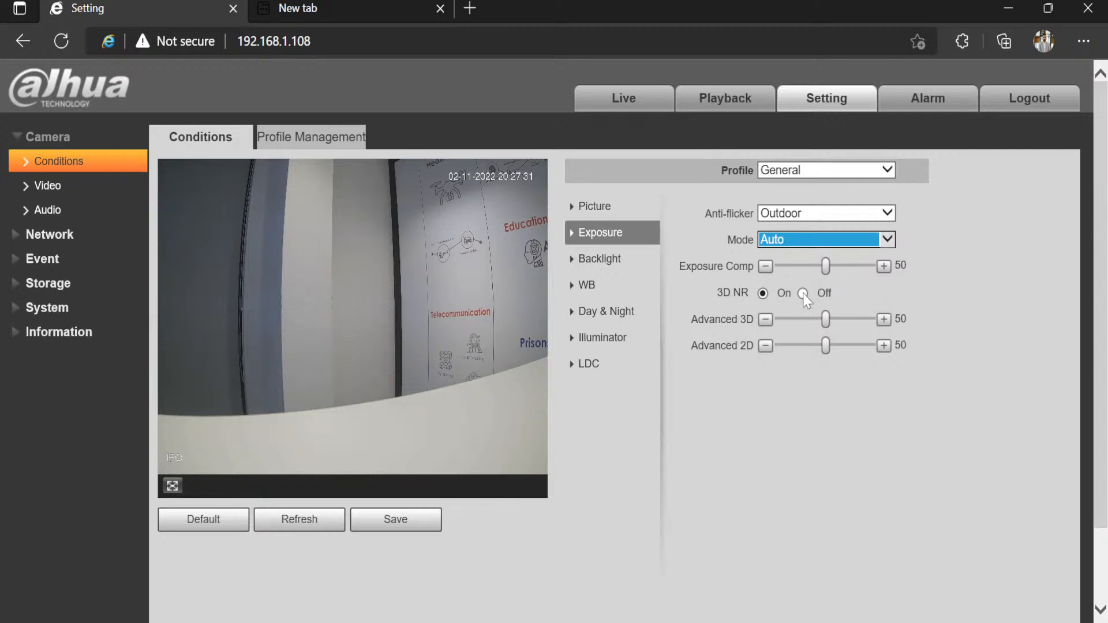
{"action": "left_click", "coordinate": [762, 295]}
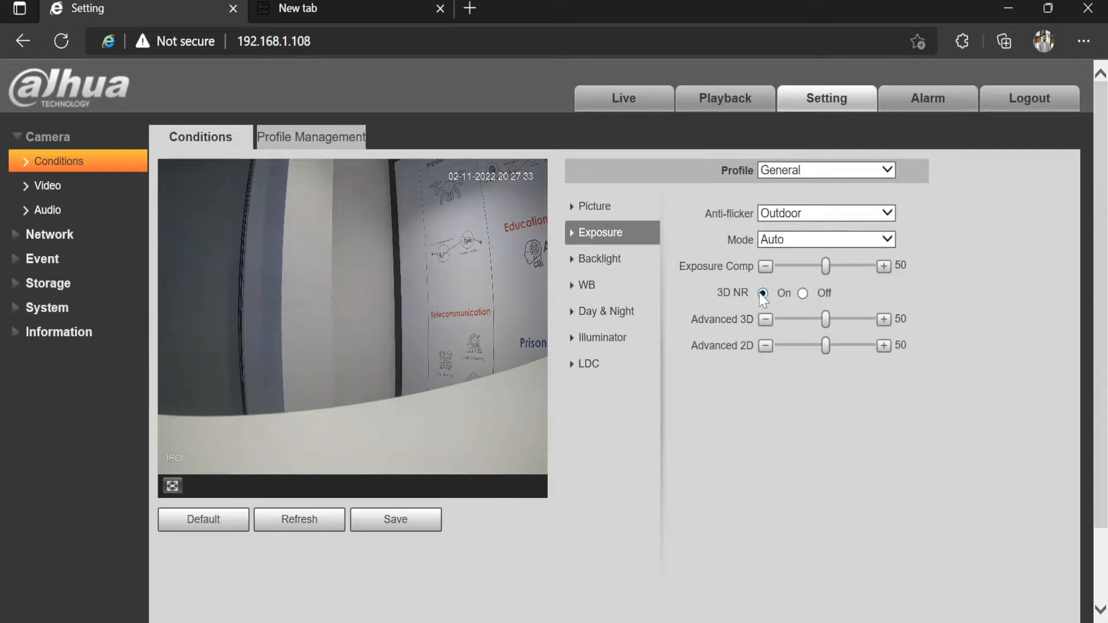
{"action": "left_click", "coordinate": [804, 297]}
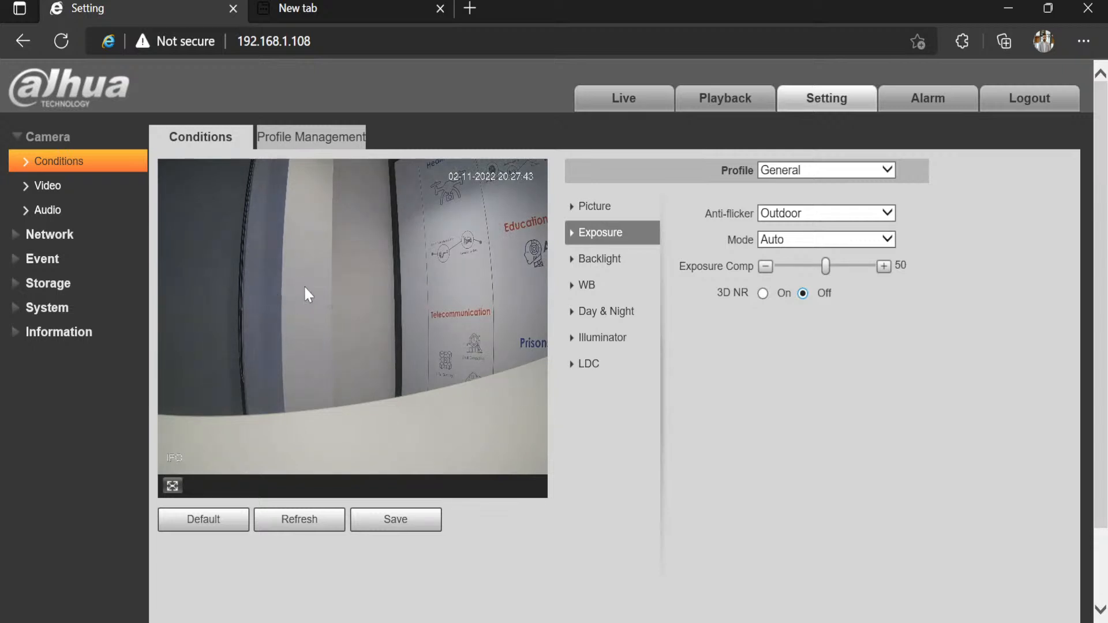
{"action": "left_click", "coordinate": [763, 293]}
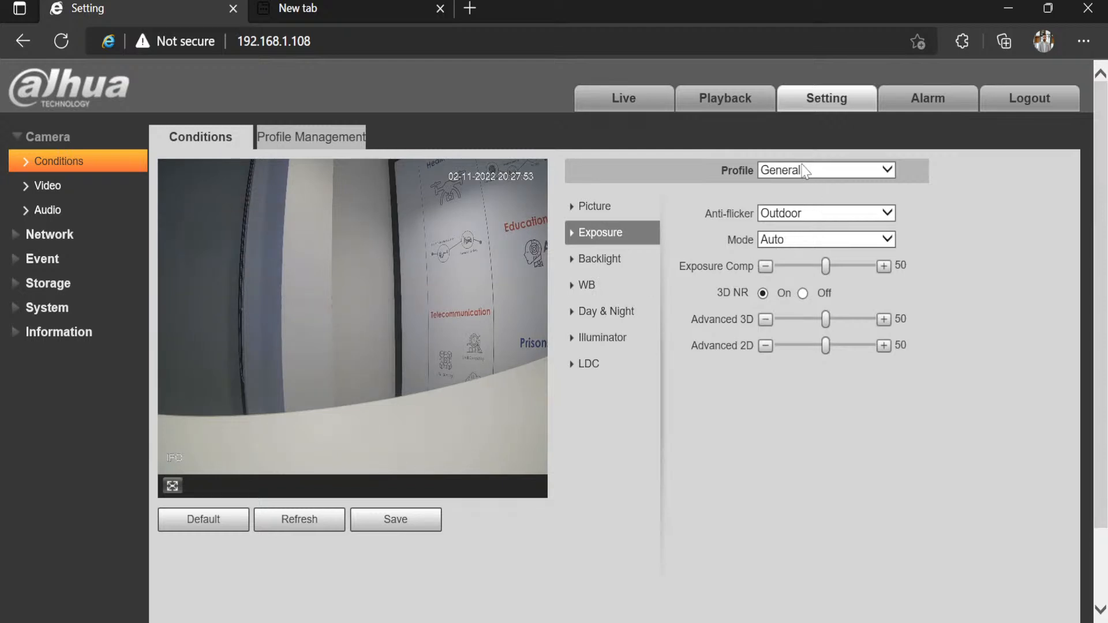
Step: Try 50Hz anti-flicker, return it to Outdoor, and move on to the Backlight settings
{"action": "left_click", "coordinate": [788, 214]}
{"action": "left_click", "coordinate": [769, 228]}
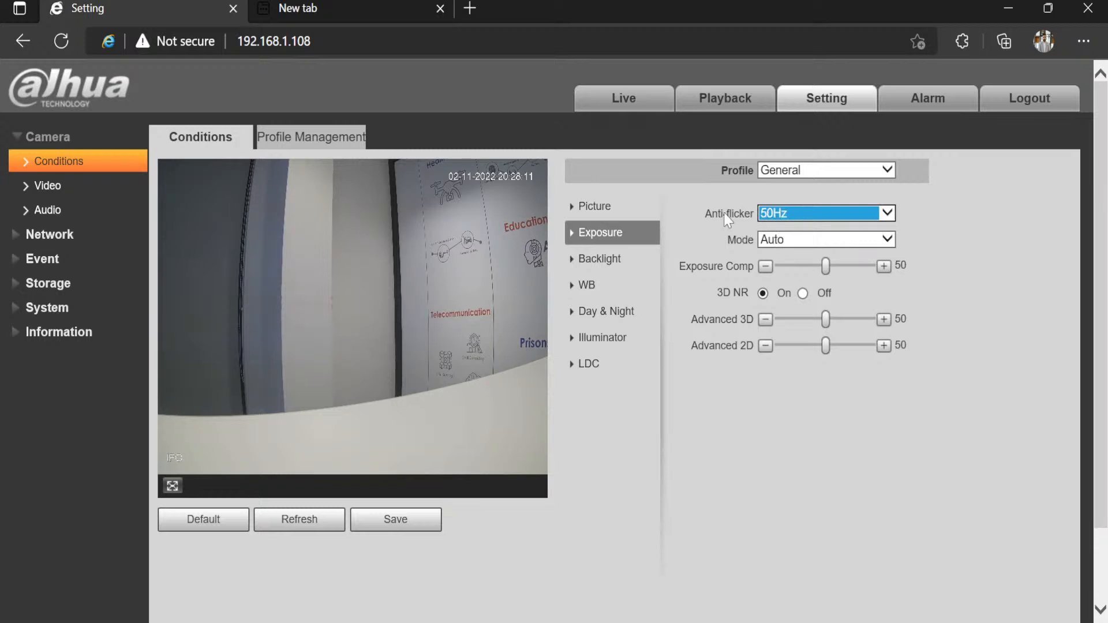
{"action": "left_click", "coordinate": [788, 215]}
{"action": "left_click", "coordinate": [796, 204]}
{"action": "left_click", "coordinate": [597, 267]}
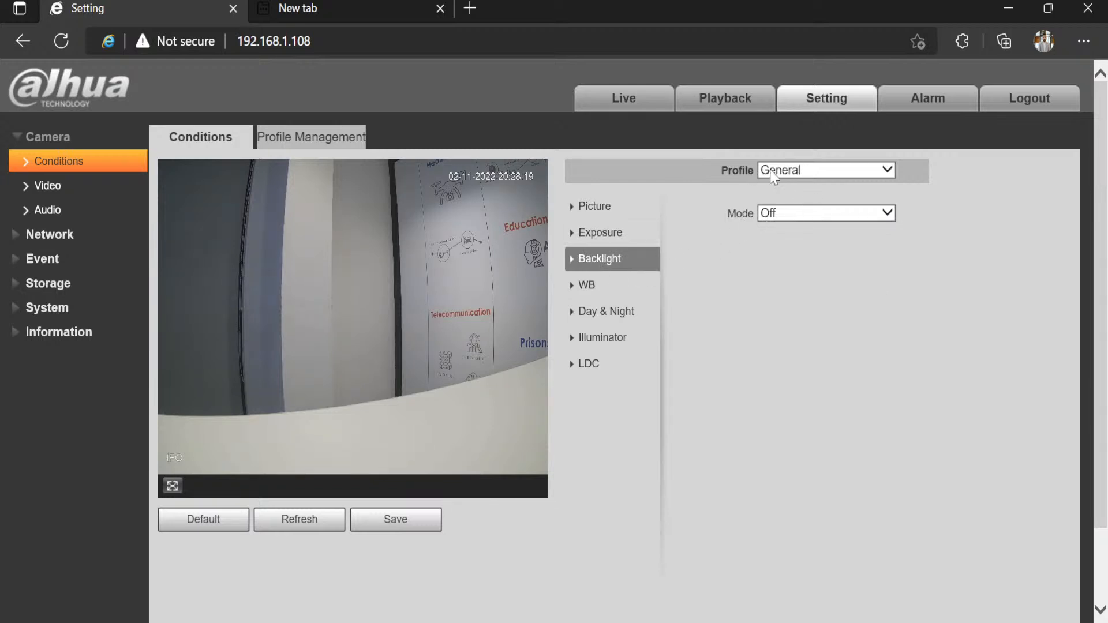
Step: Set backlight mode to BLC with a Customized compensation area over the left wall
{"action": "left_click", "coordinate": [782, 213]}
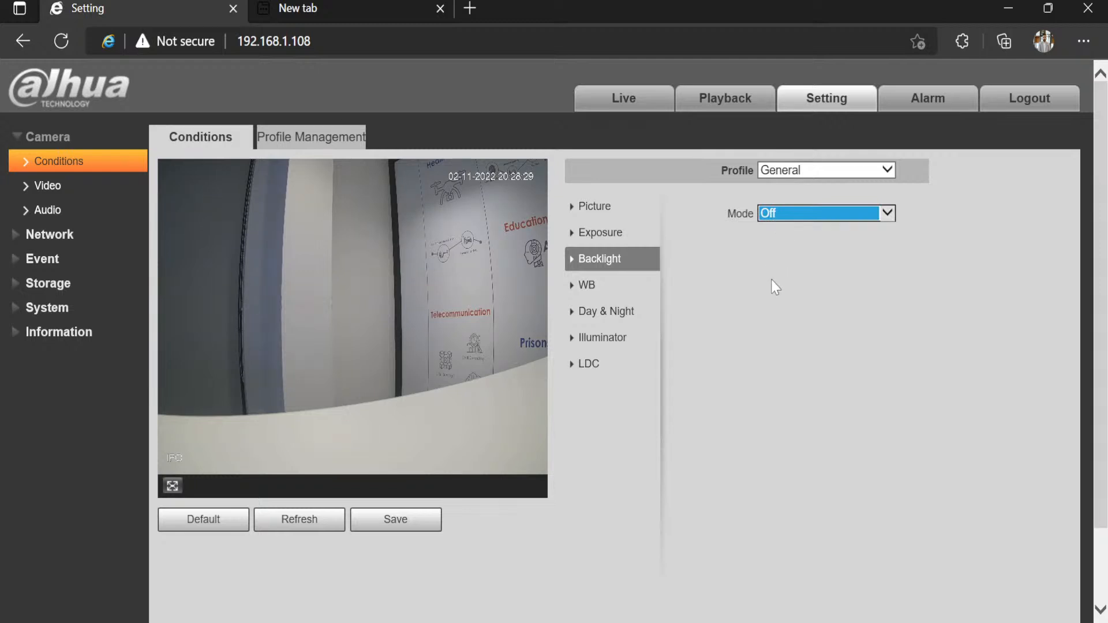
{"action": "key", "text": "Down"}
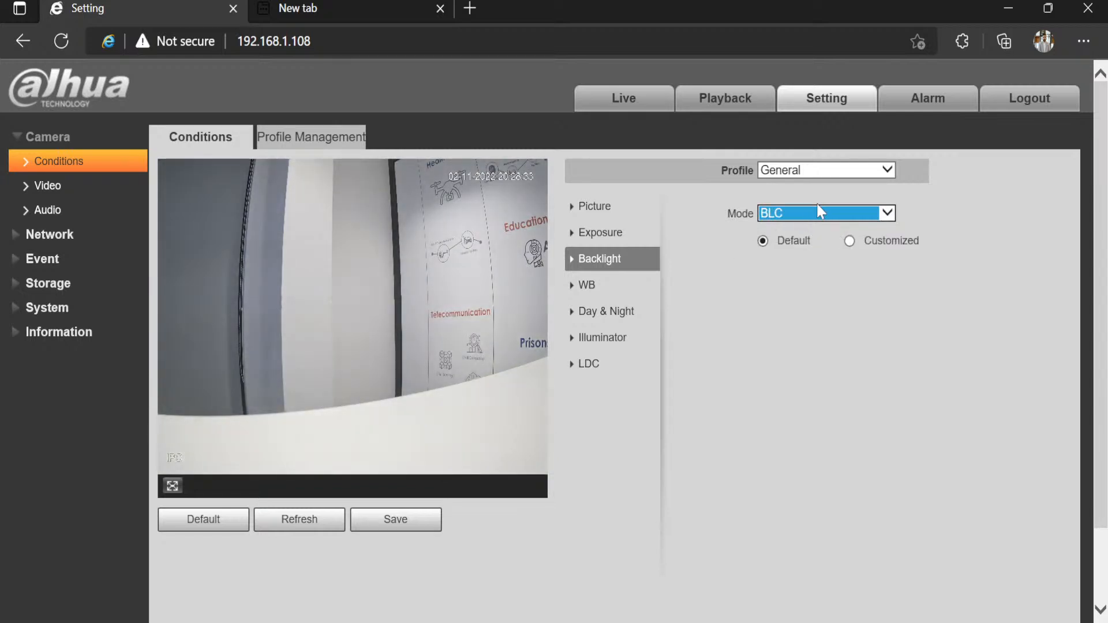
{"action": "left_click", "coordinate": [848, 241]}
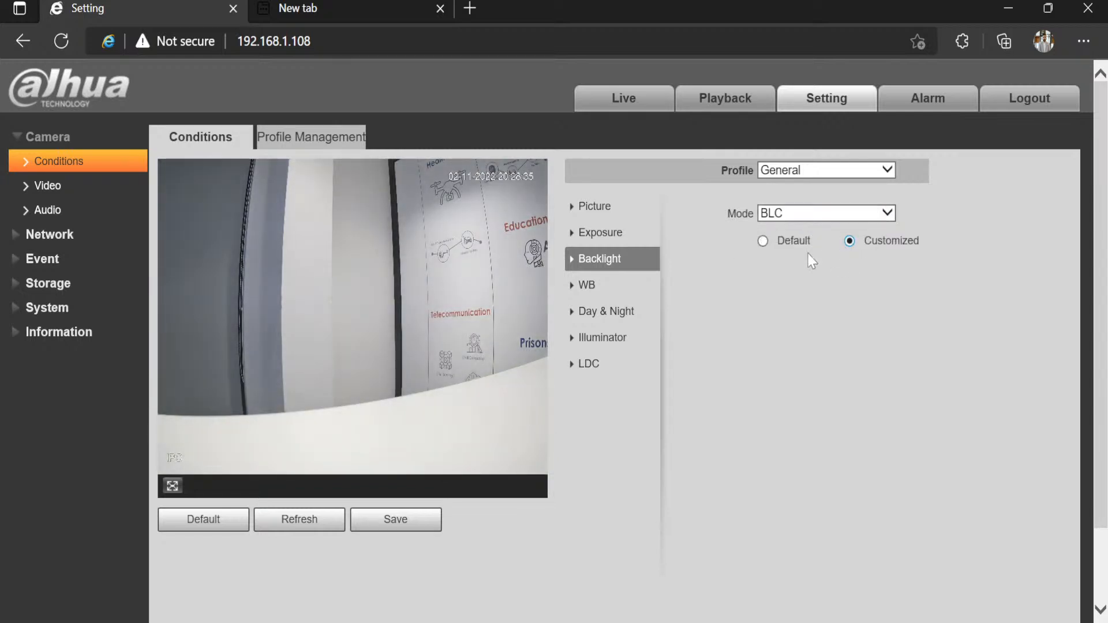
{"action": "left_click_drag", "start_coordinate": [354, 313], "coordinate": [304, 243]}
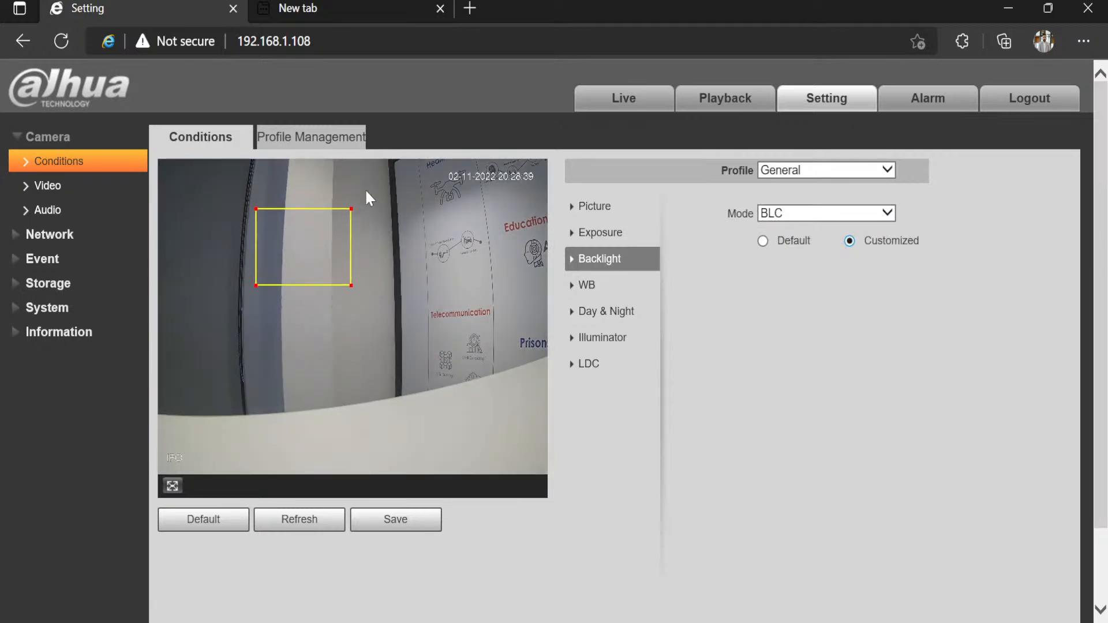
{"action": "left_click_drag", "start_coordinate": [350, 209], "coordinate": [318, 244]}
{"action": "left_click_drag", "start_coordinate": [289, 280], "coordinate": [336, 257]}
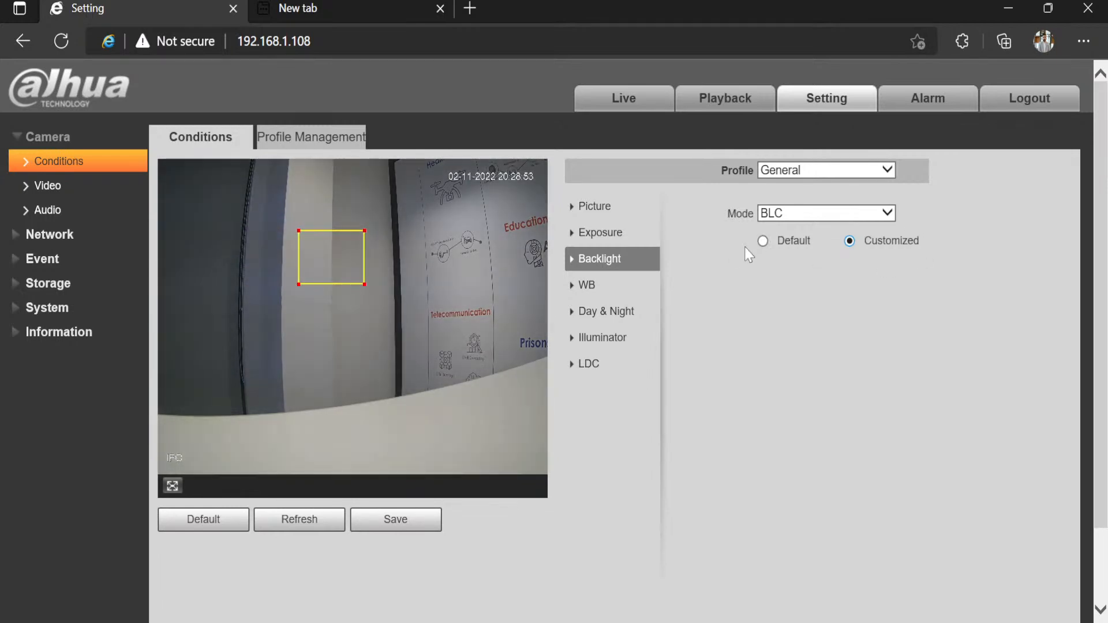
Step: Reset BLC to Default, switch backlight mode through HLC to WDR at 50, then open White Balance
{"action": "left_click", "coordinate": [754, 243]}
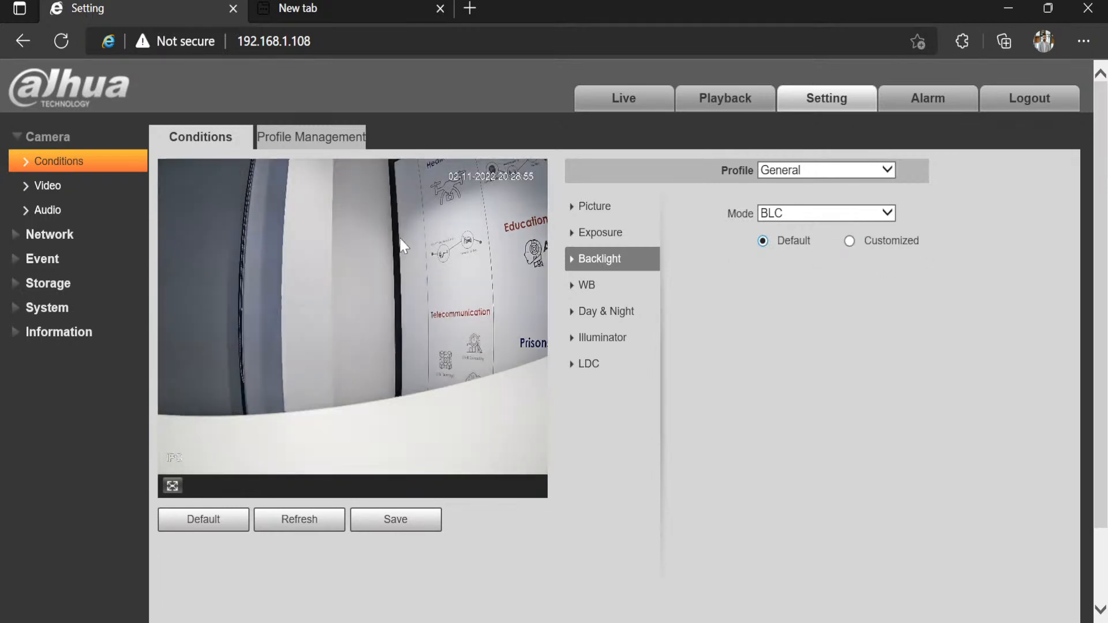
{"action": "left_click", "coordinate": [808, 213]}
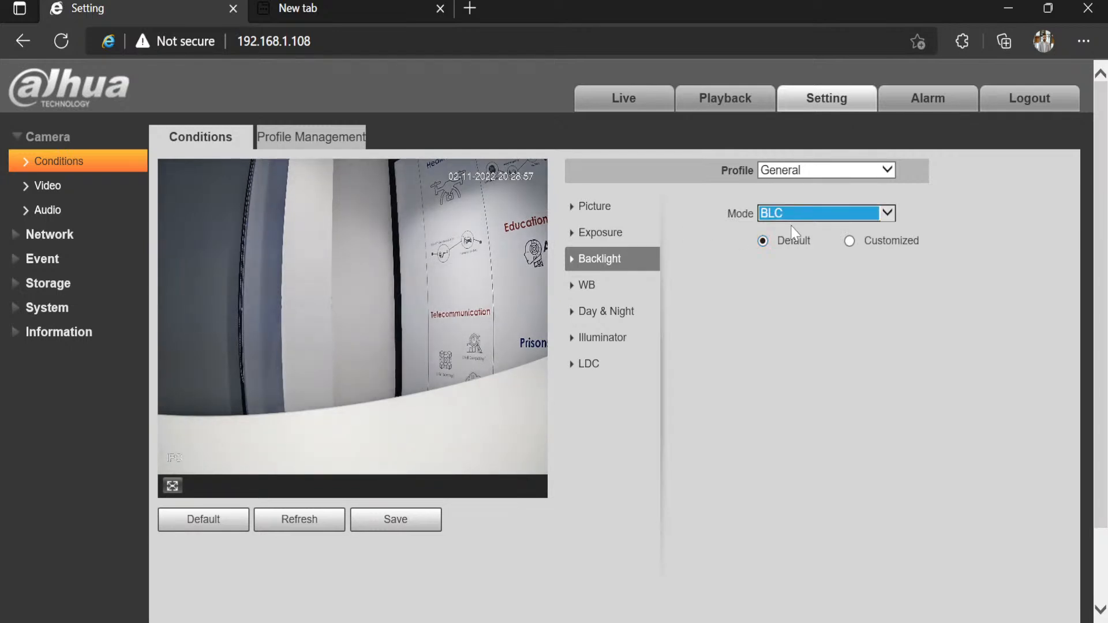
{"action": "left_click", "coordinate": [791, 225]}
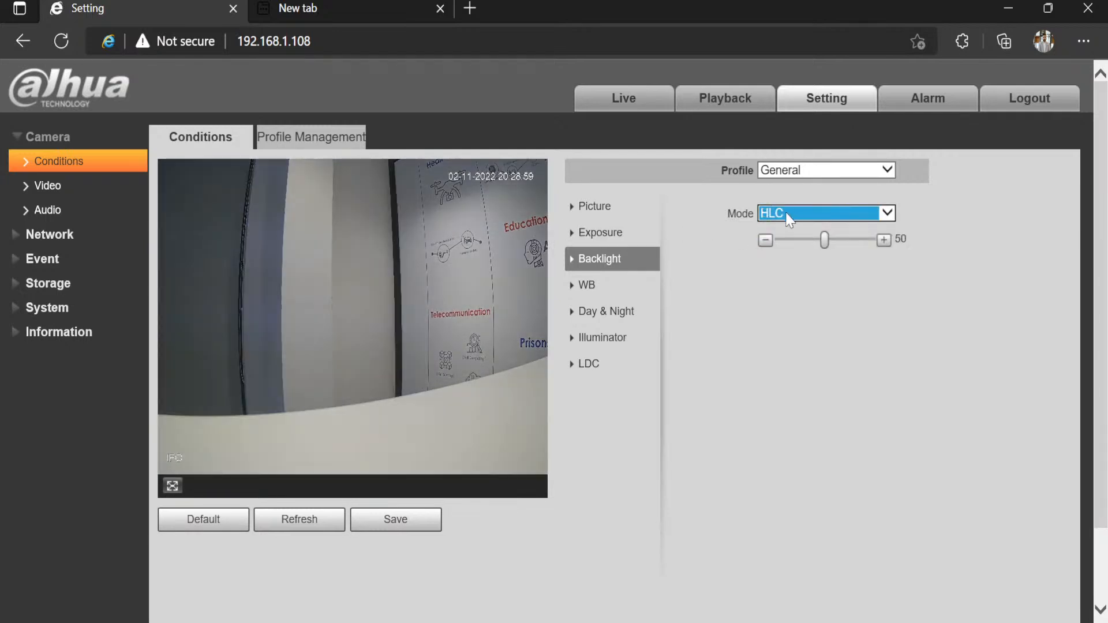
{"action": "left_click", "coordinate": [782, 225]}
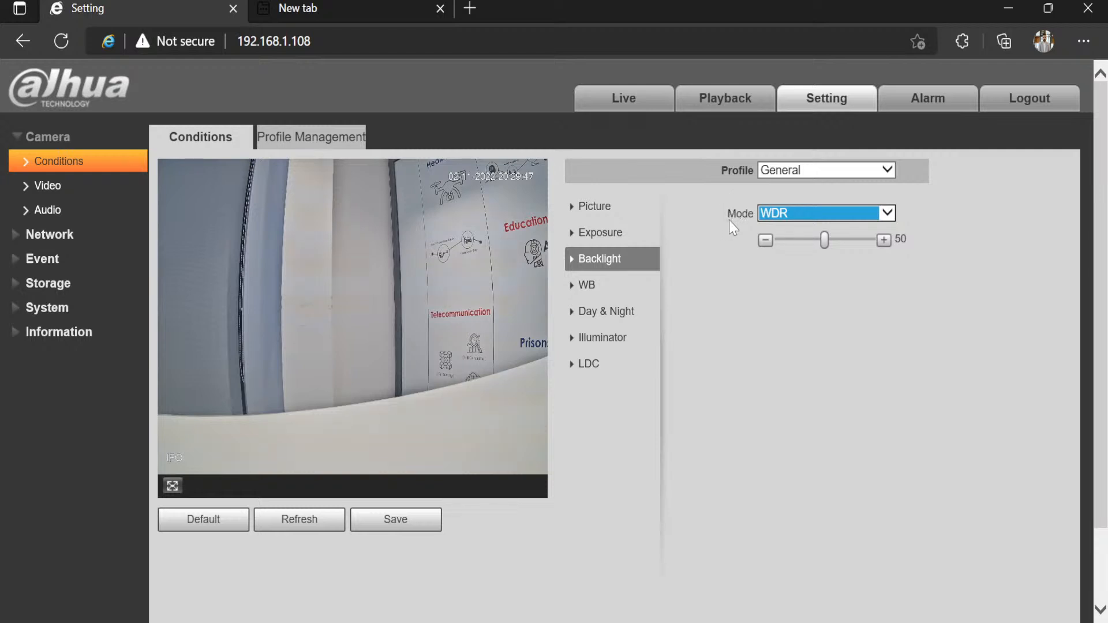
{"action": "left_click_drag", "start_coordinate": [728, 220], "coordinate": [743, 215]}
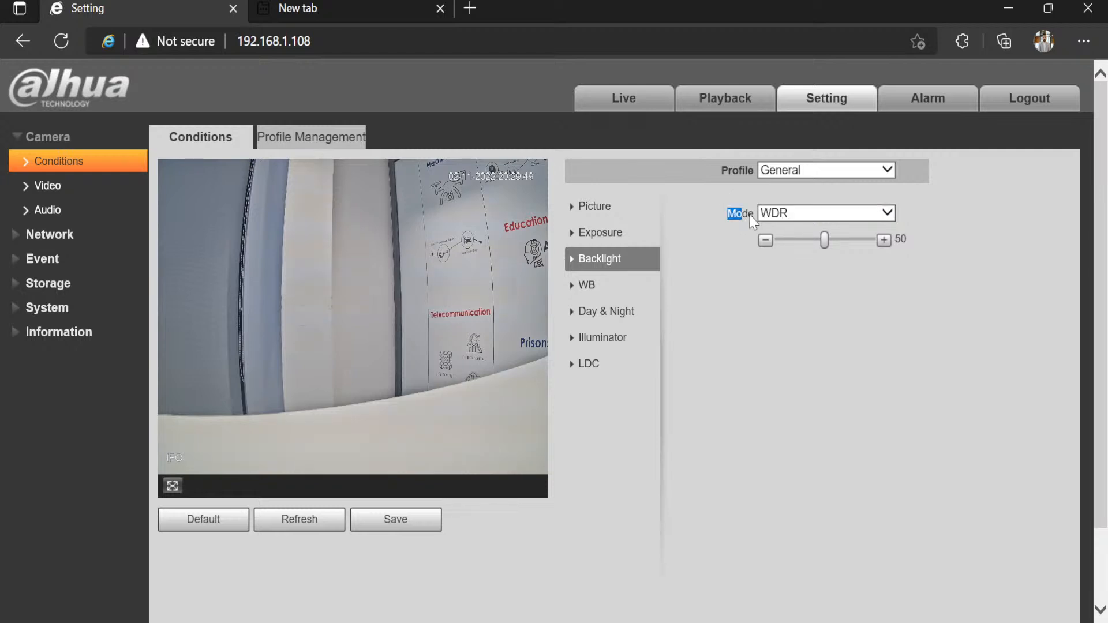
{"action": "left_click", "coordinate": [753, 215]}
{"action": "left_click", "coordinate": [609, 285]}
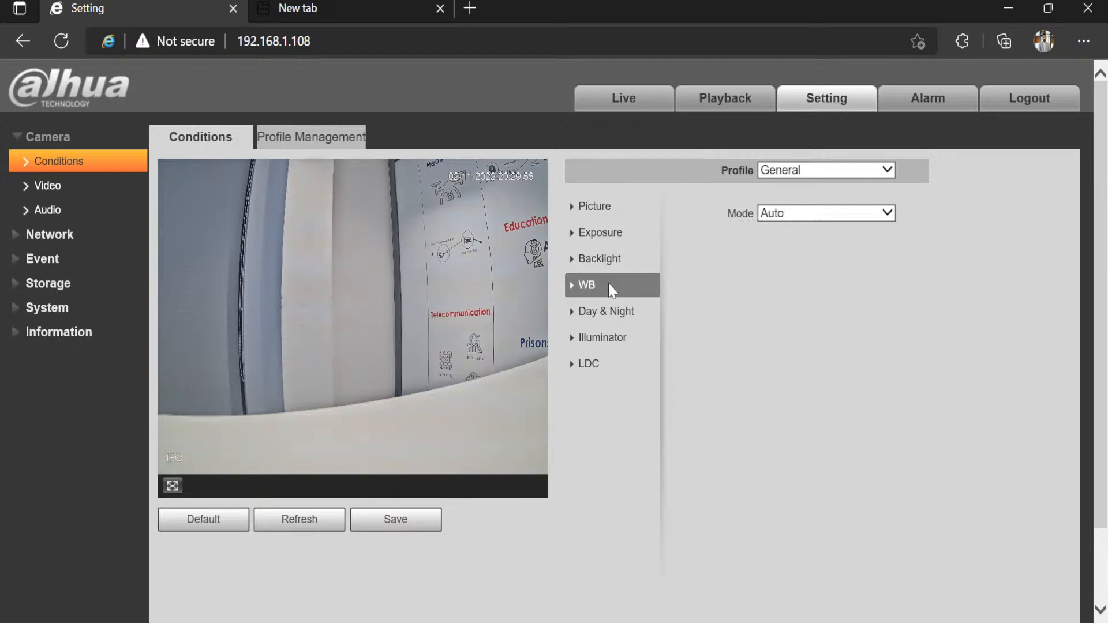
{"action": "left_click", "coordinate": [788, 213]}
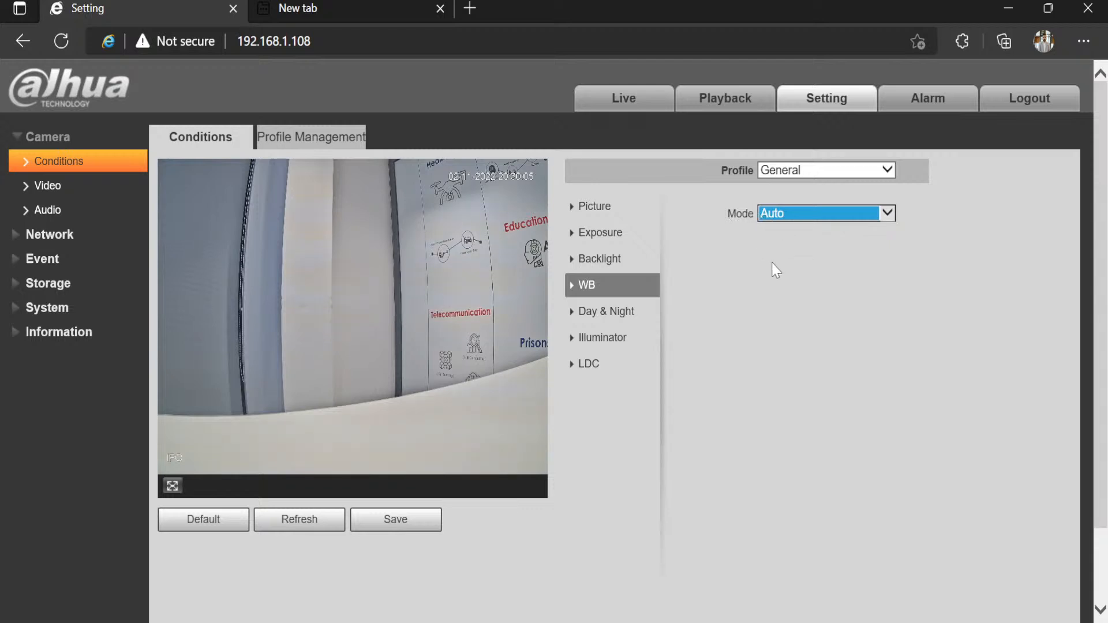
{"action": "left_click", "coordinate": [771, 278]}
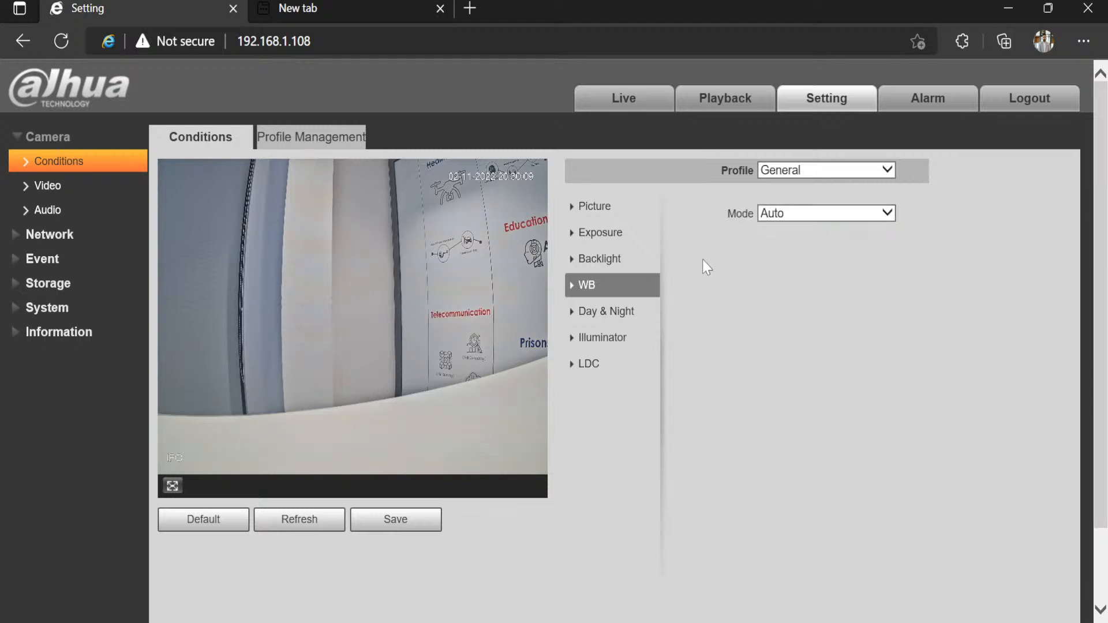
Step: In Day & Night, try B/W mode and then set it back to Color
{"action": "left_click", "coordinate": [598, 317]}
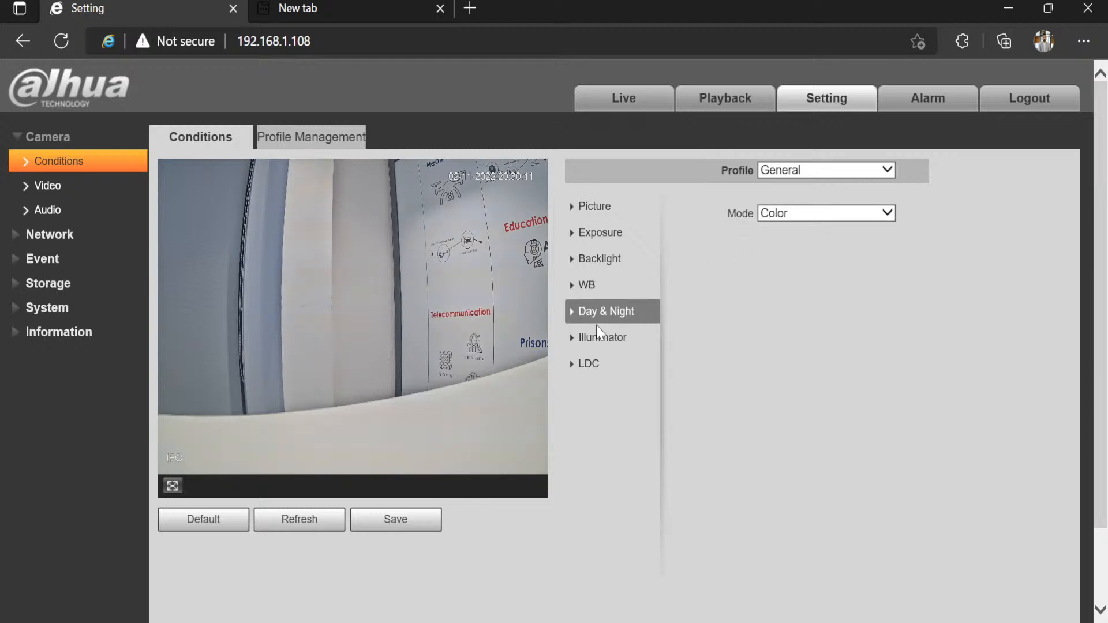
{"action": "left_click", "coordinate": [774, 217]}
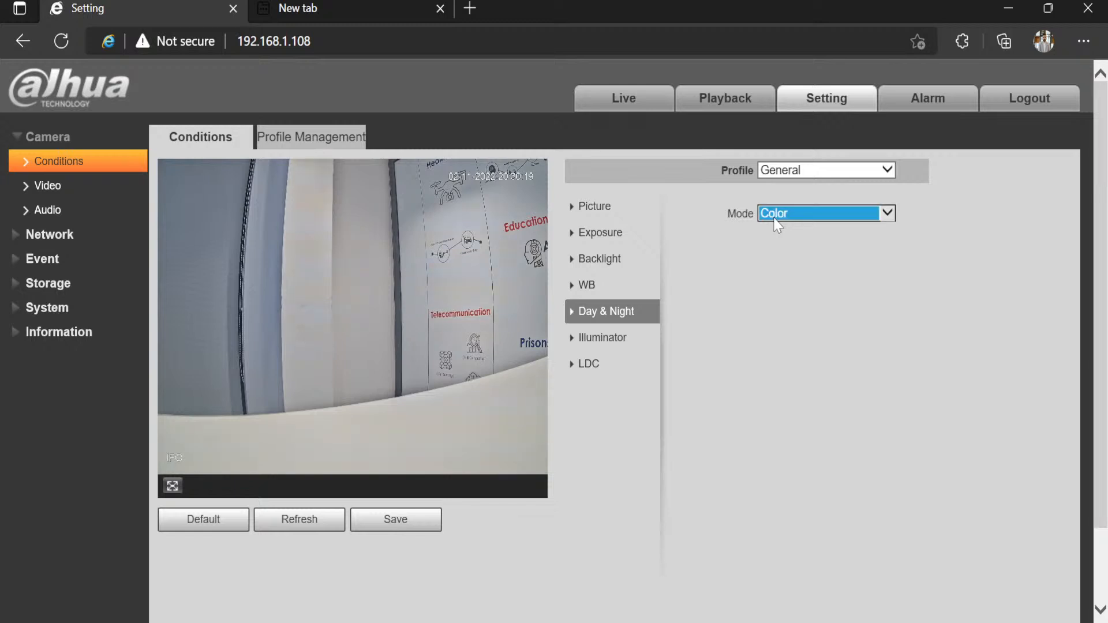
{"action": "left_click", "coordinate": [775, 223]}
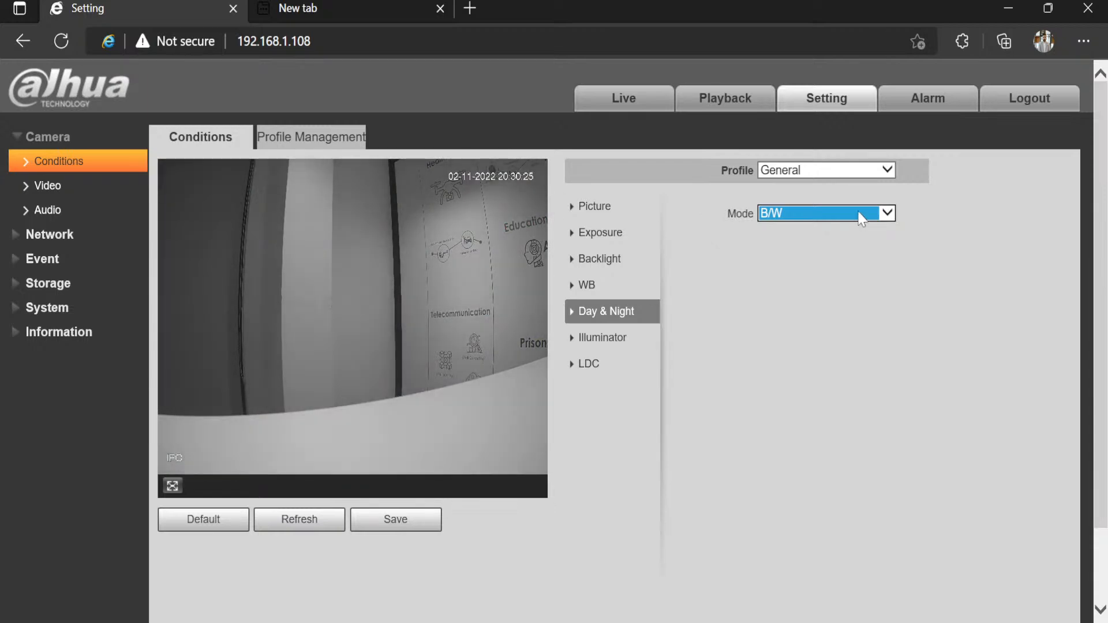
{"action": "left_click", "coordinate": [857, 215]}
{"action": "left_click", "coordinate": [823, 202]}
Step: Glance at the Illuminator settings, then return to Picture: Standard style, brightness 51, mirror off, flip 0°
{"action": "left_click", "coordinate": [611, 347]}
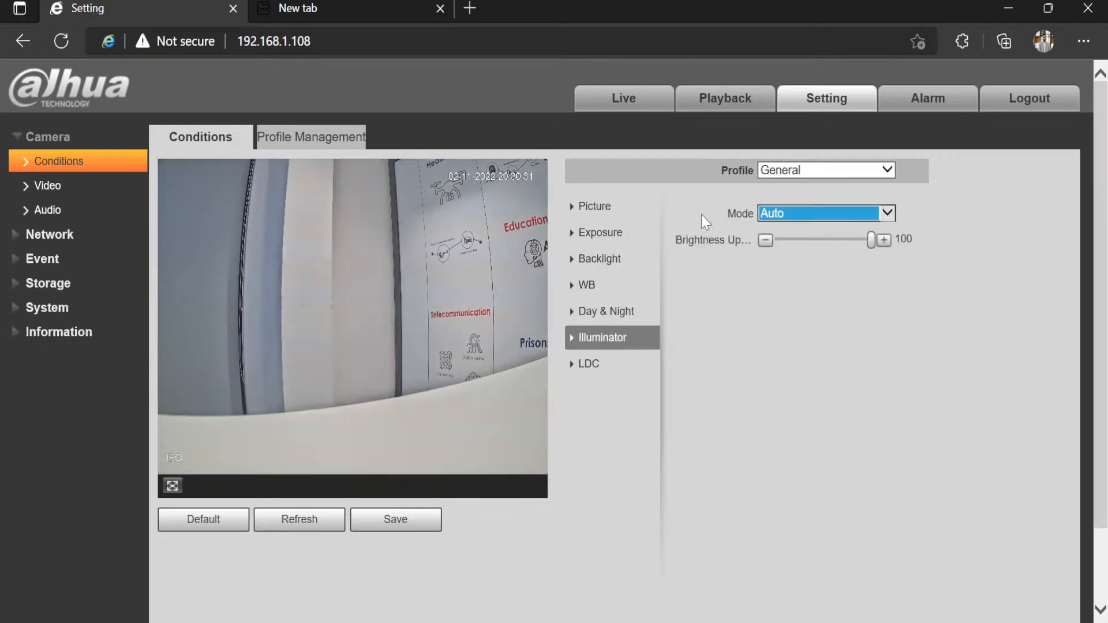
{"action": "left_click", "coordinate": [582, 207]}
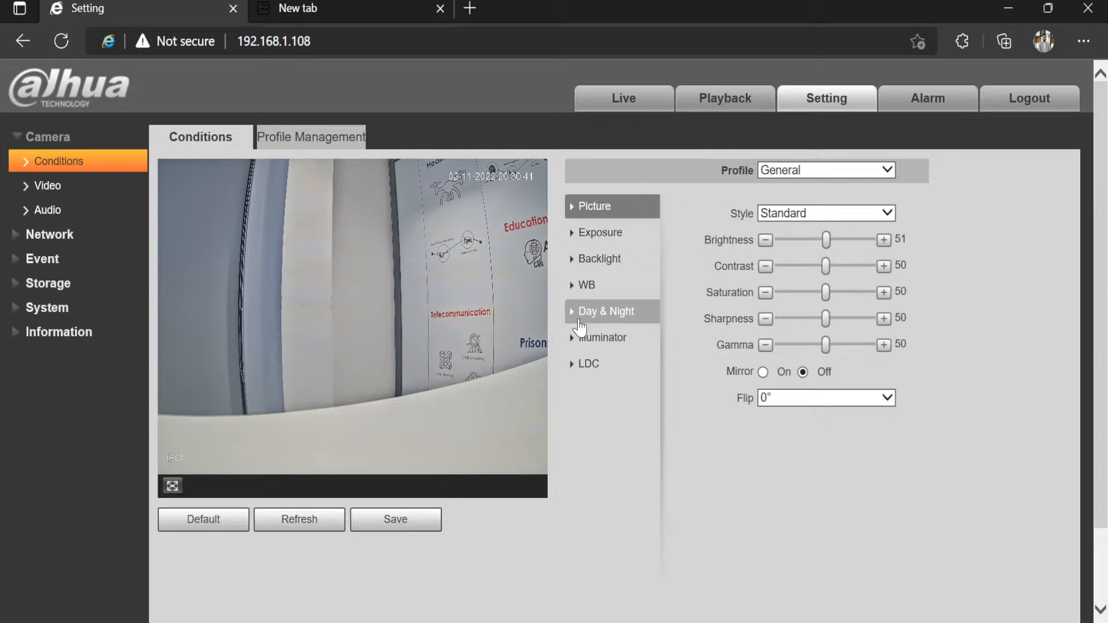
Step: Review the main stream's H.265 encode mode, AI Codec strategy and 2592*1944 resolution at 20 fps, 2304 Kb/s
{"action": "left_click", "coordinate": [72, 191]}
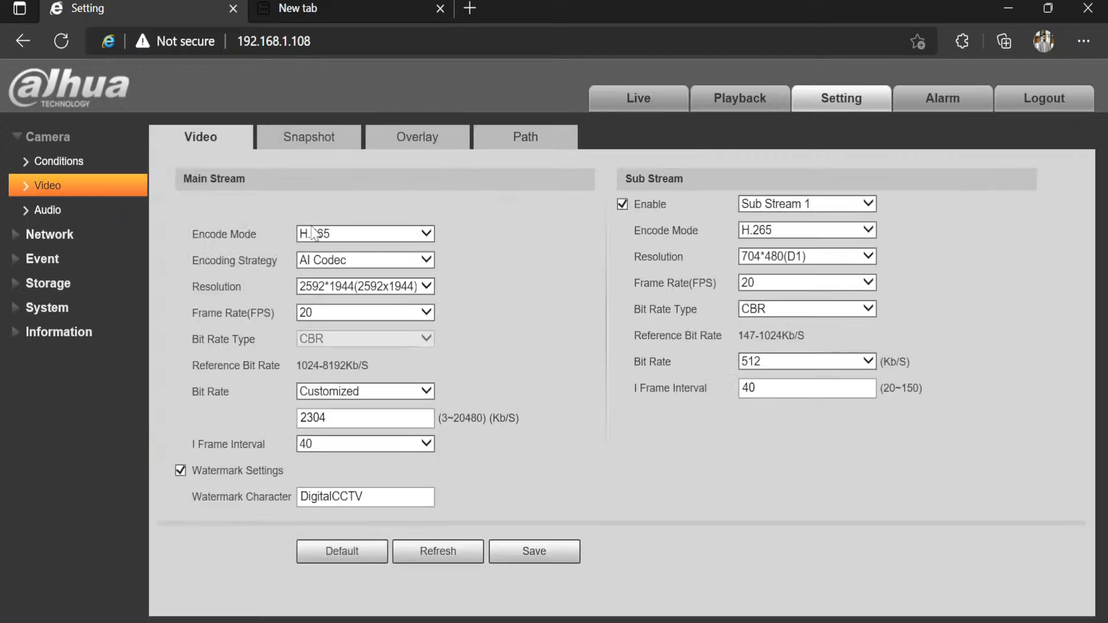
{"action": "left_click", "coordinate": [376, 233]}
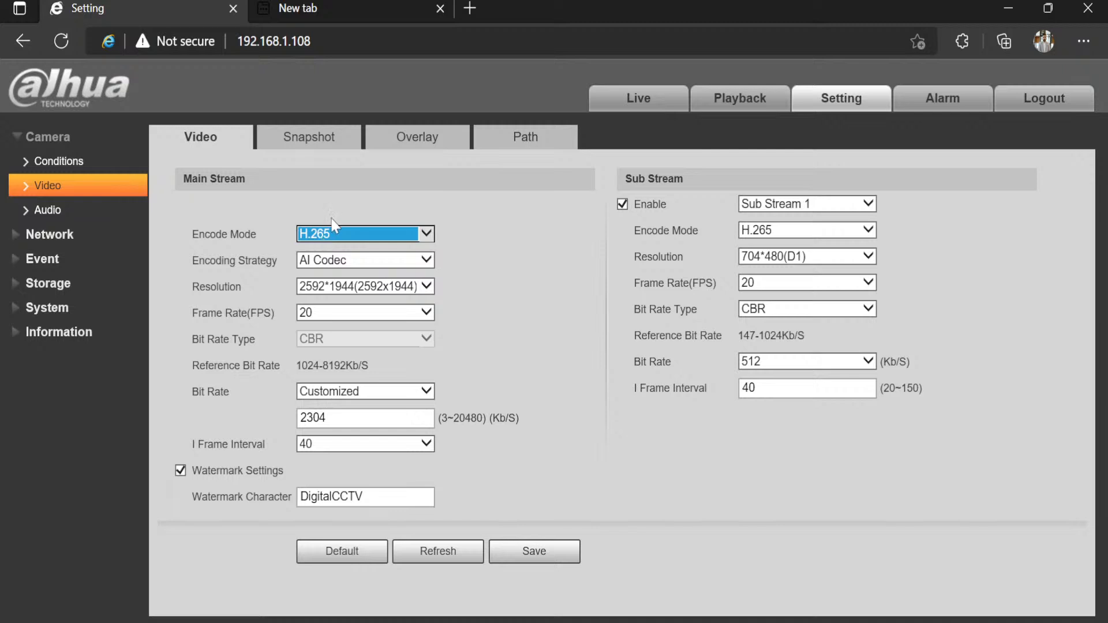
{"action": "left_click", "coordinate": [512, 214]}
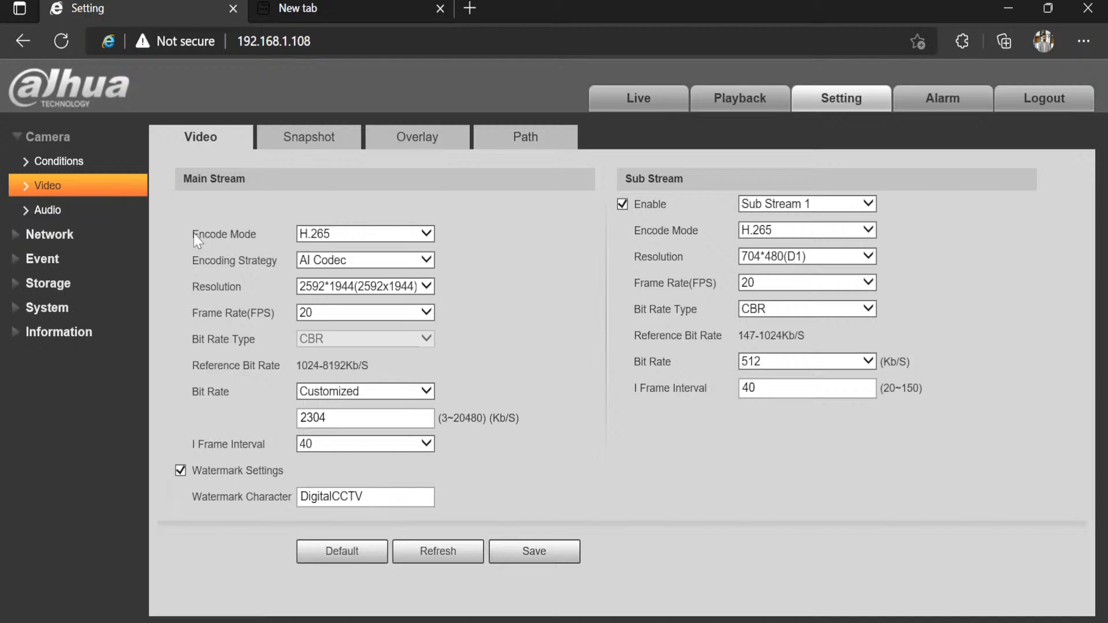
{"action": "left_click", "coordinate": [355, 263]}
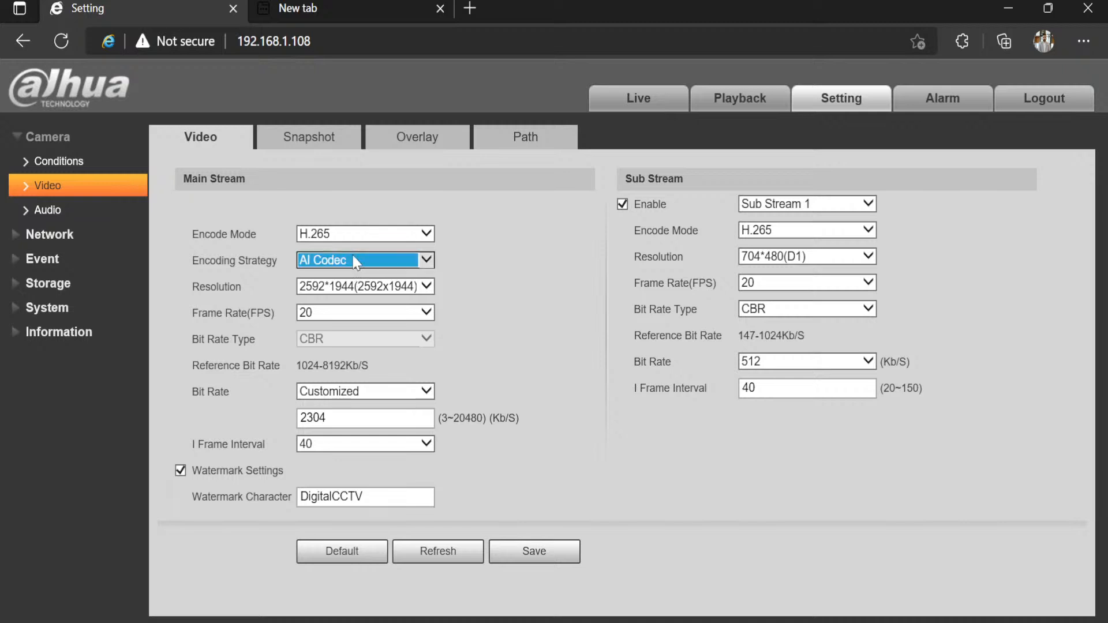
{"action": "left_click", "coordinate": [447, 263]}
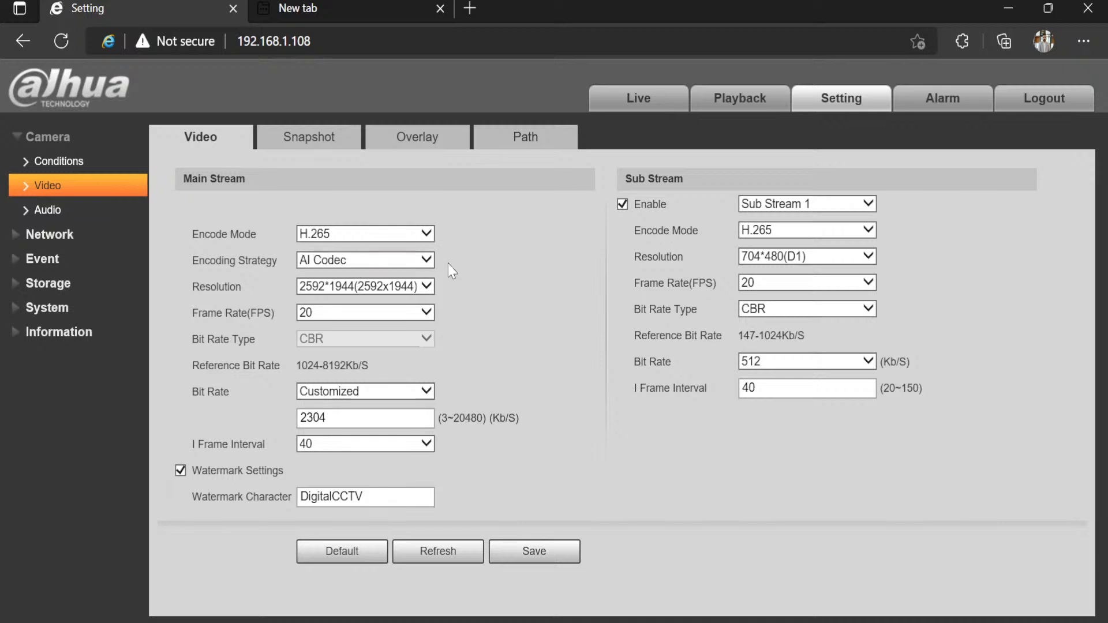
{"action": "left_click", "coordinate": [373, 290]}
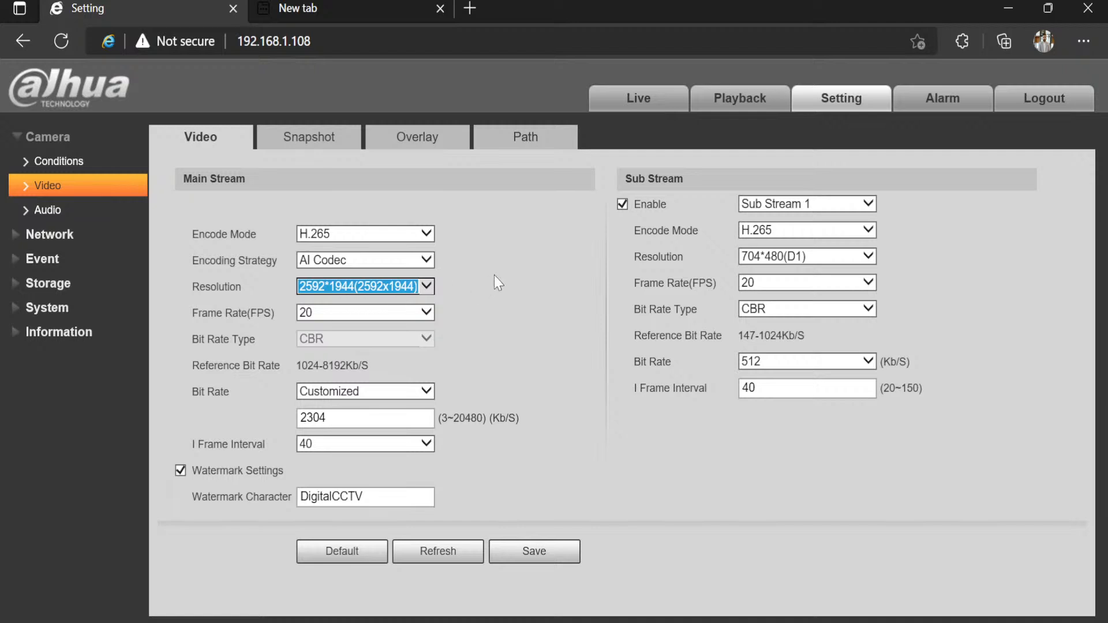
{"action": "left_click", "coordinate": [339, 316]}
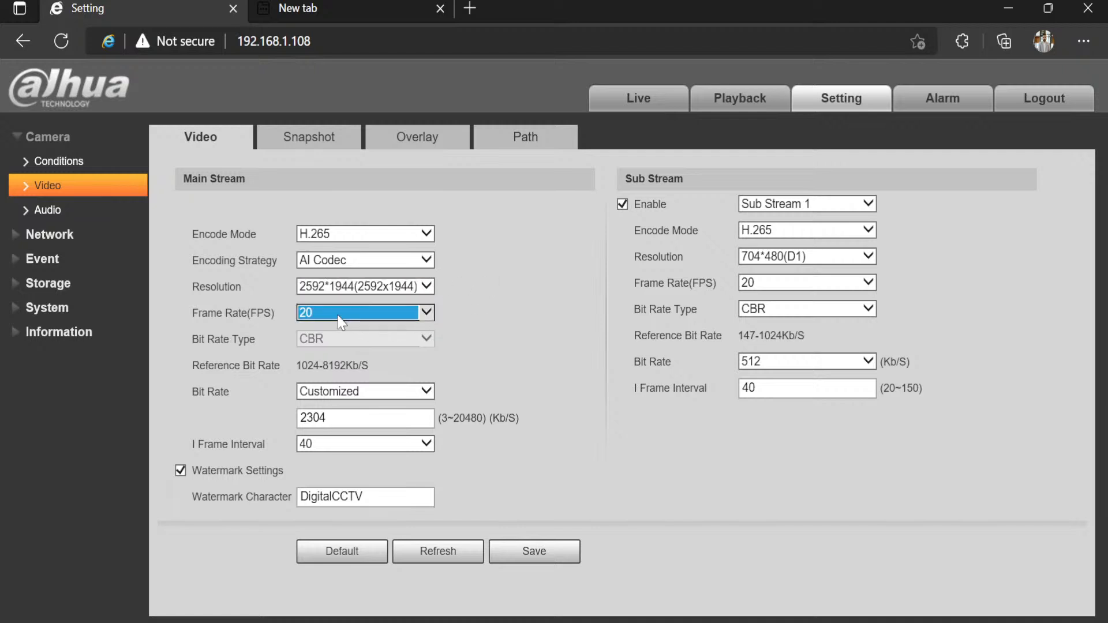
{"action": "left_click", "coordinate": [268, 318]}
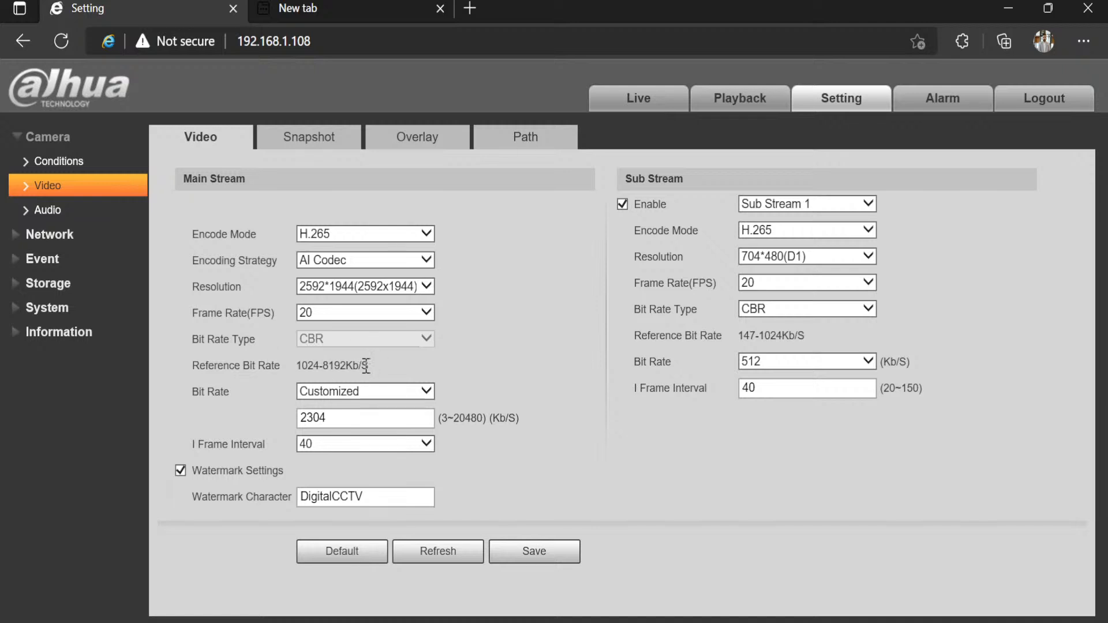
{"action": "left_click_drag", "start_coordinate": [364, 366], "coordinate": [318, 371]}
{"action": "left_click", "coordinate": [302, 373]}
{"action": "left_click_drag", "start_coordinate": [327, 399], "coordinate": [295, 375]}
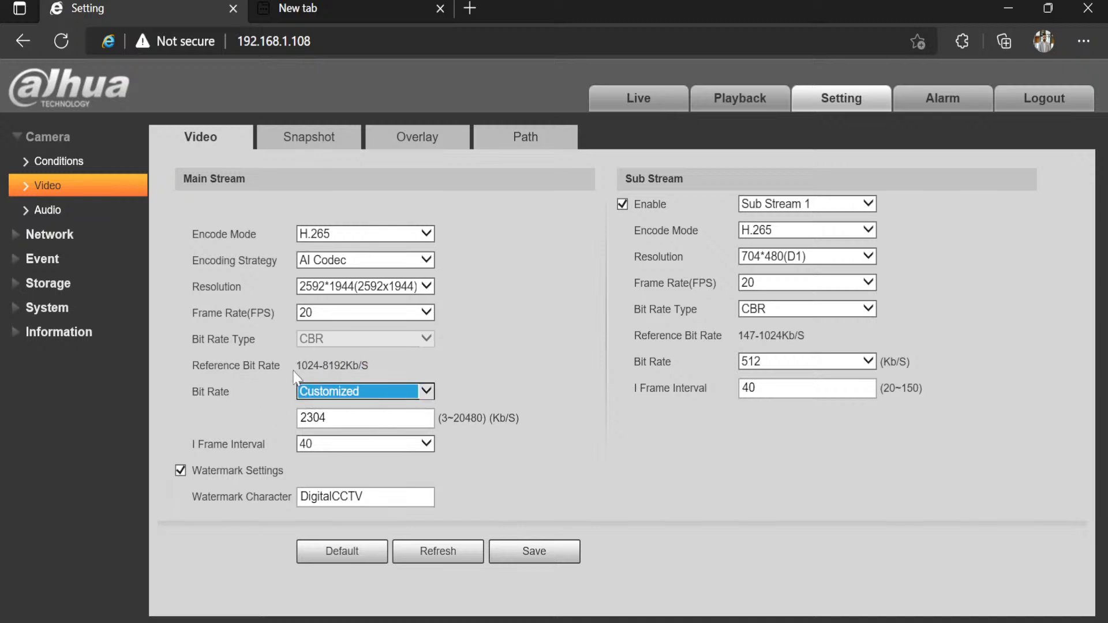
{"action": "left_click", "coordinate": [232, 398]}
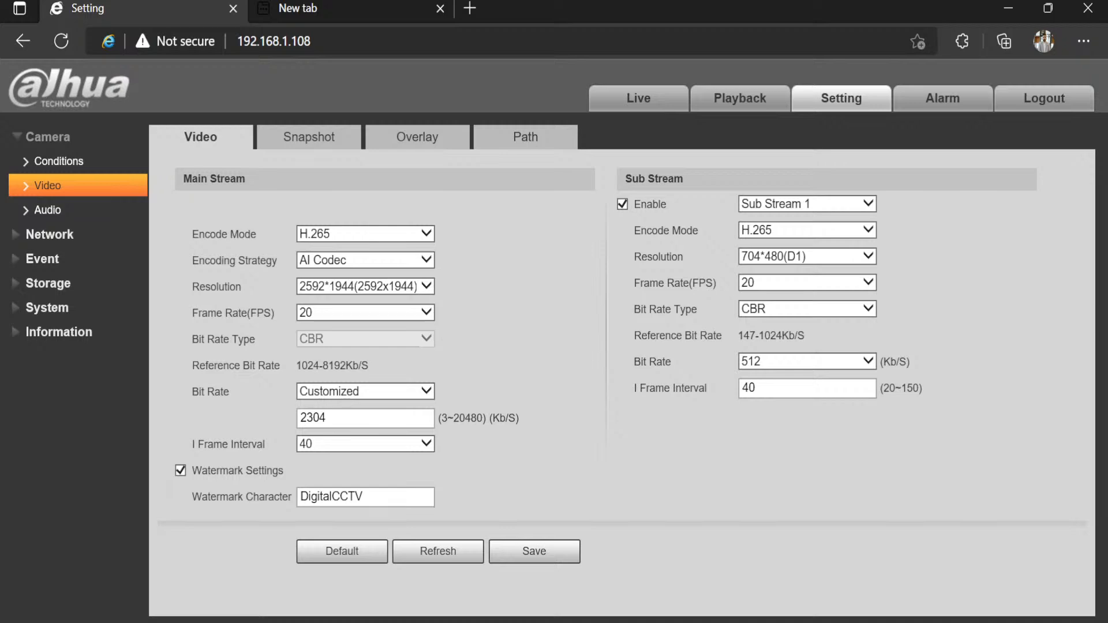
{"action": "left_click", "coordinate": [935, 99]}
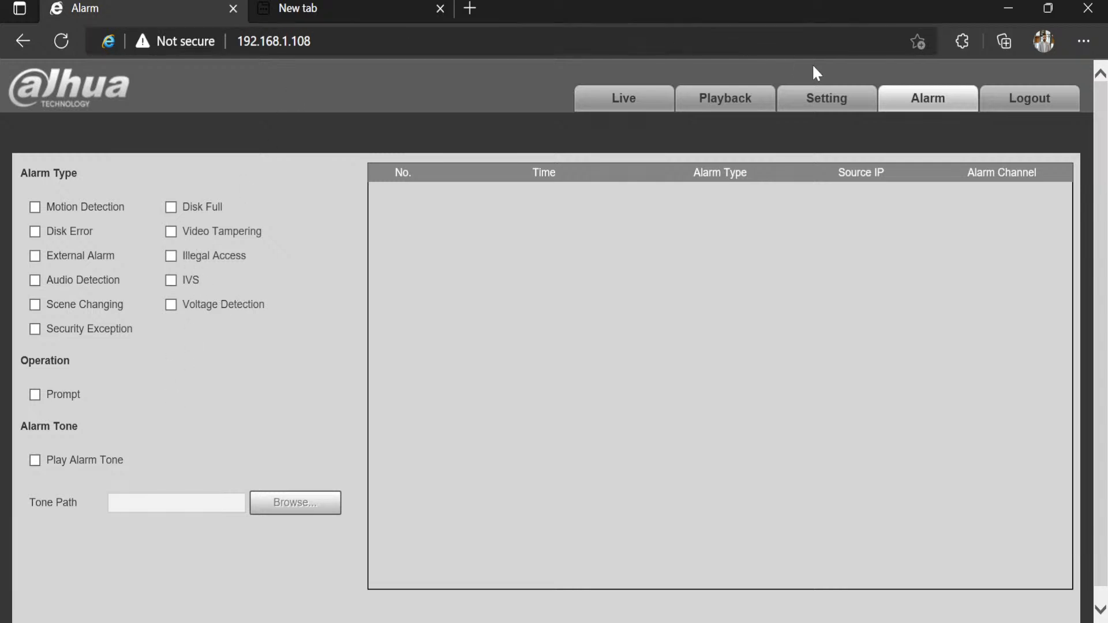
{"action": "left_click", "coordinate": [618, 102]}
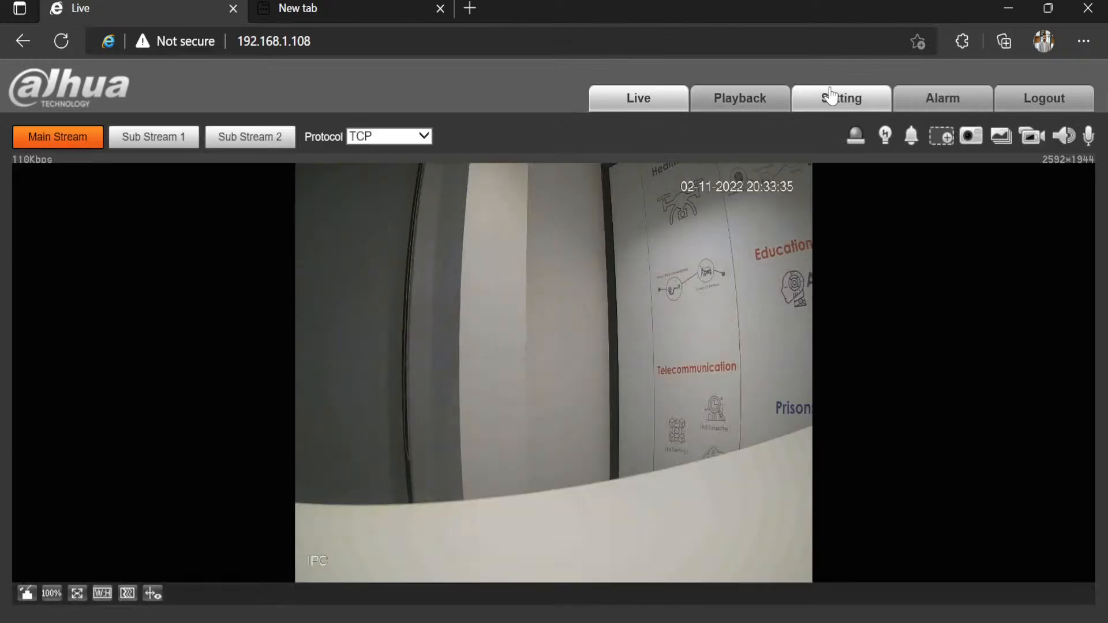
{"action": "left_click", "coordinate": [837, 97]}
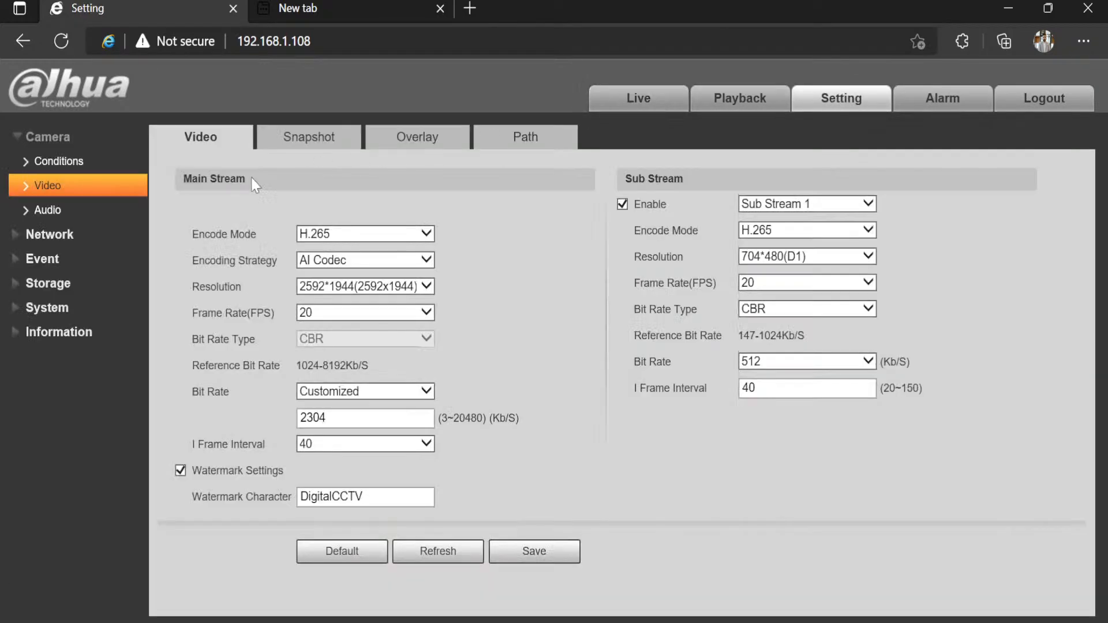
{"action": "left_click", "coordinate": [15, 237]}
Step: Review TCP/IP settings, toggling addressing to DHCP and back to static 192.168.1.108
{"action": "left_click", "coordinate": [35, 189]}
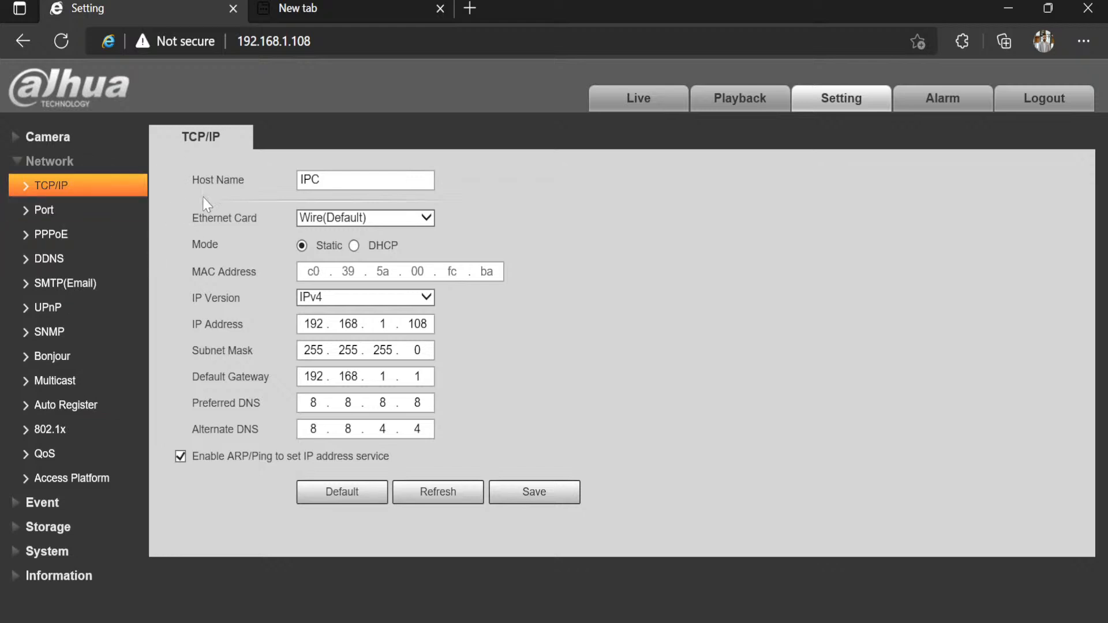
{"action": "double_click", "coordinate": [317, 180]}
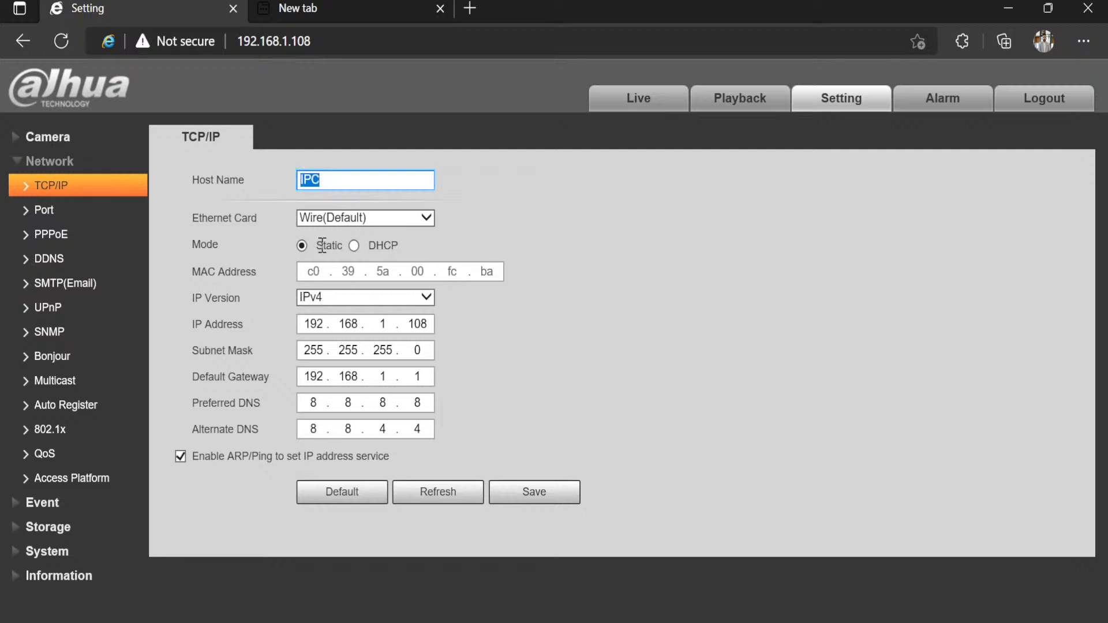
{"action": "left_click", "coordinate": [353, 247]}
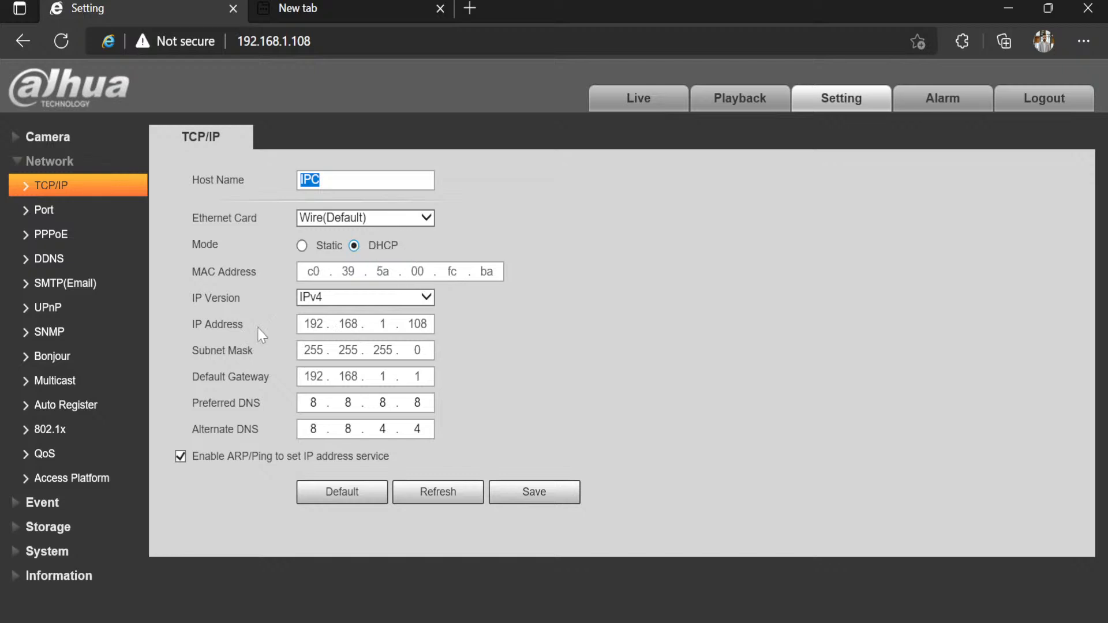
{"action": "left_click", "coordinate": [301, 247]}
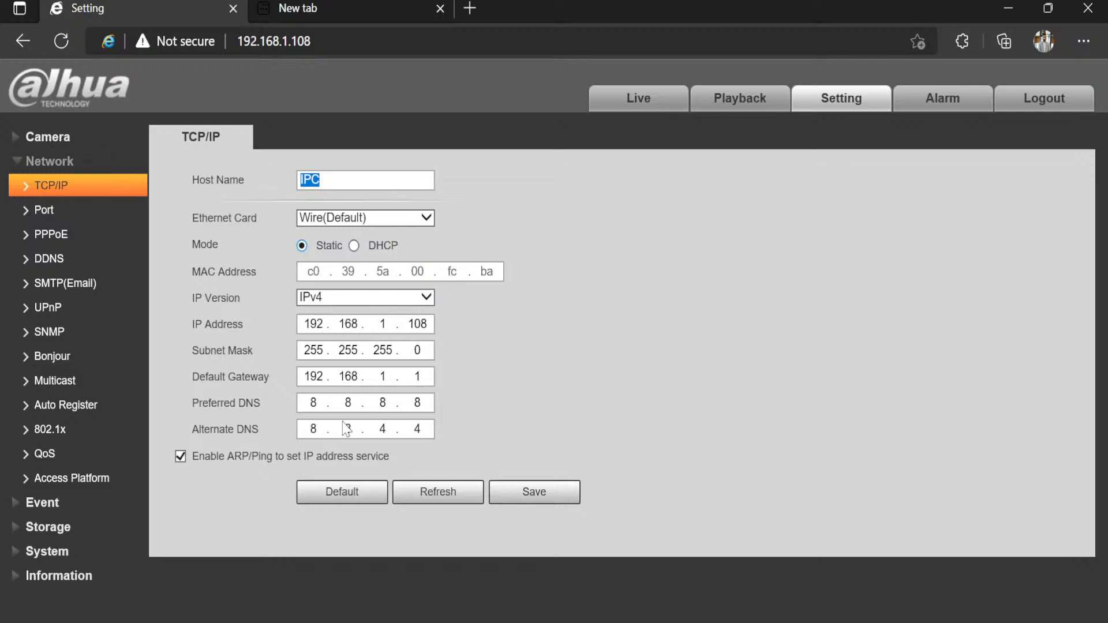
{"action": "left_click", "coordinate": [312, 326]}
Step: Check the default gateway address, then expand the Event and Storage menus
{"action": "left_click", "coordinate": [316, 376]}
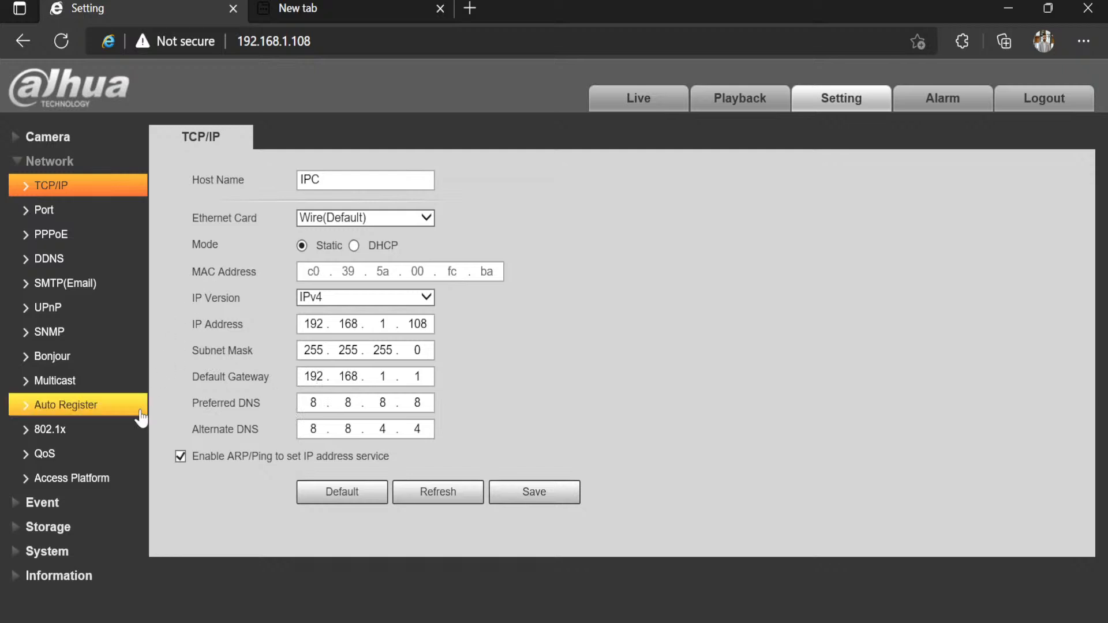
{"action": "left_click", "coordinate": [48, 507]}
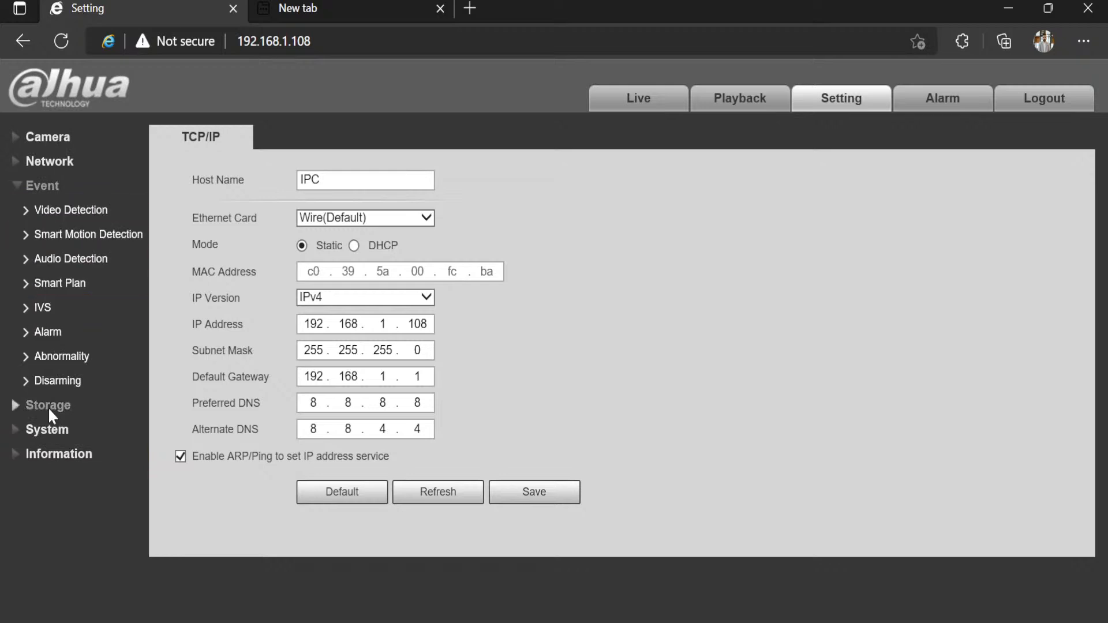
{"action": "left_click", "coordinate": [21, 403]}
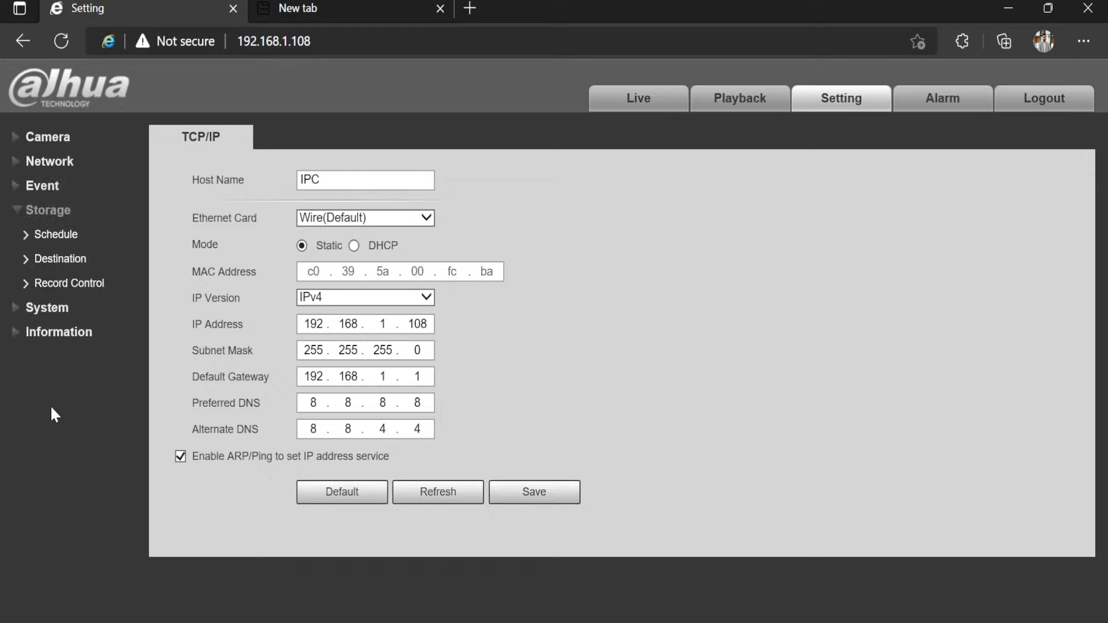
Step: Open the weekly record schedule and mark Sunday's General recording range from hour 0
{"action": "left_click", "coordinate": [41, 234]}
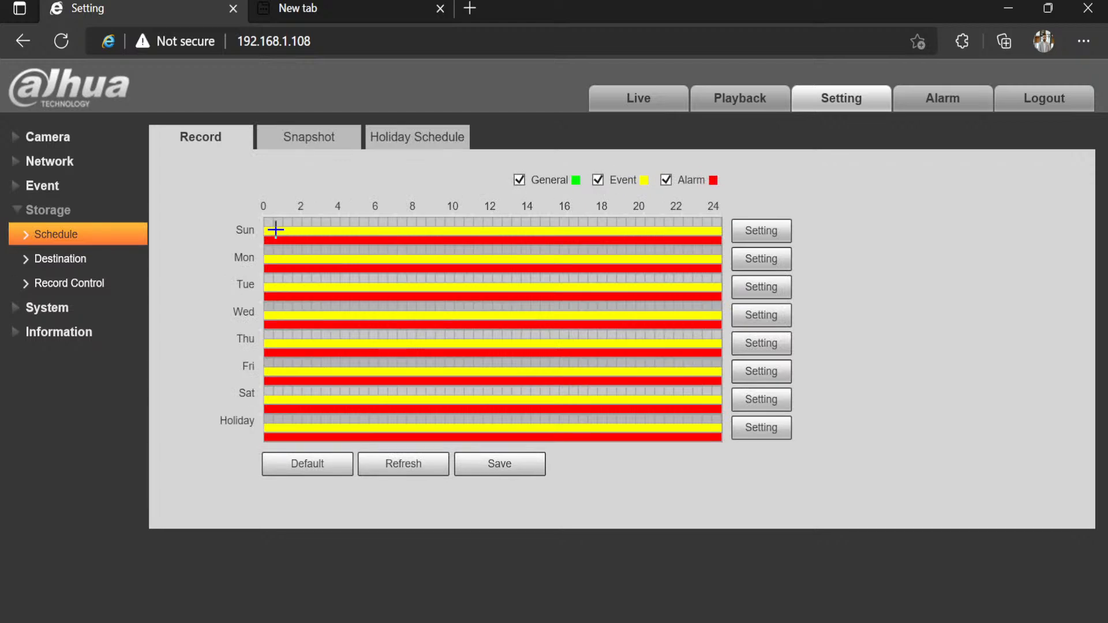
{"action": "left_click_drag", "start_coordinate": [275, 224], "coordinate": [478, 220]}
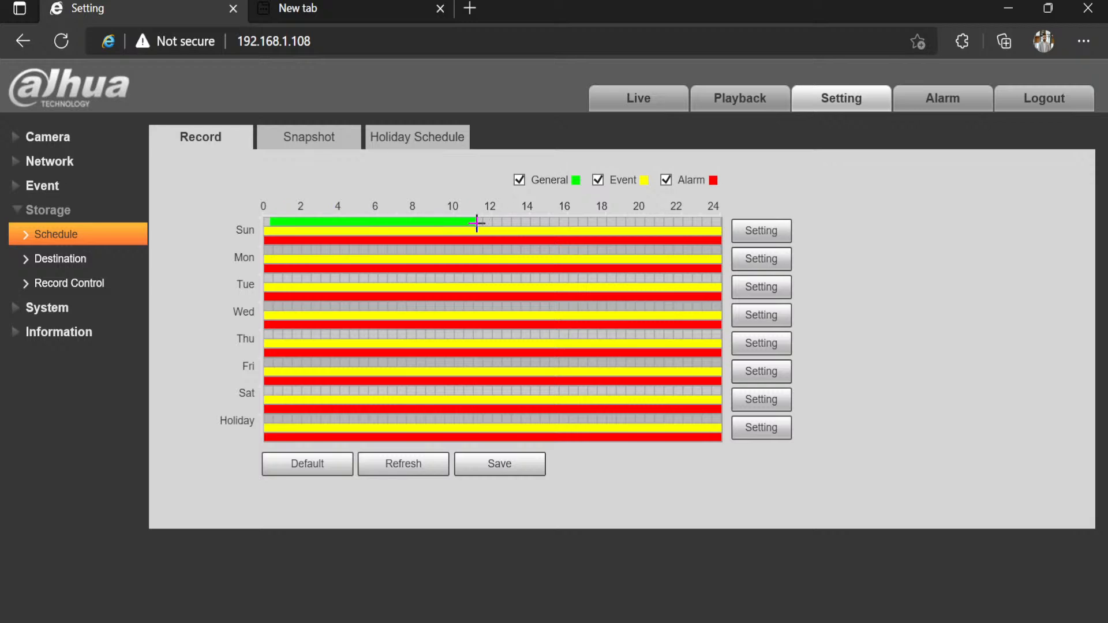
{"action": "left_click_drag", "start_coordinate": [479, 223], "coordinate": [266, 254]}
Step: Set Sunday's Period1 to 00:00:00–18:10:53 with General, Event and Alarm recording, and save
{"action": "left_click", "coordinate": [766, 234]}
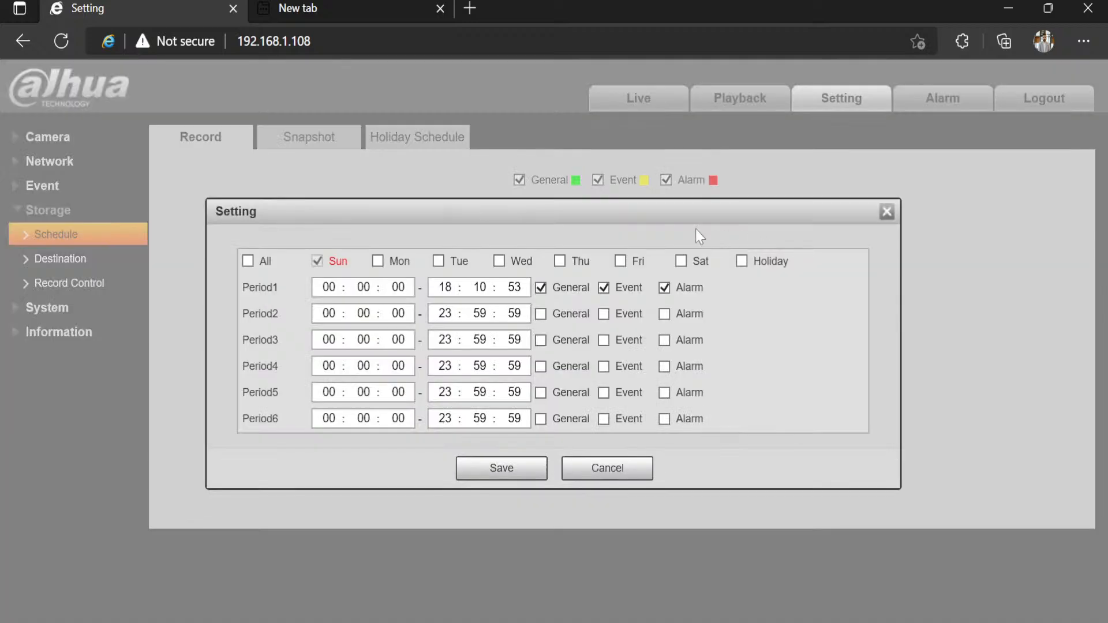
{"action": "left_click", "coordinate": [337, 288]}
{"action": "left_click_drag", "start_coordinate": [509, 224], "coordinate": [514, 226]}
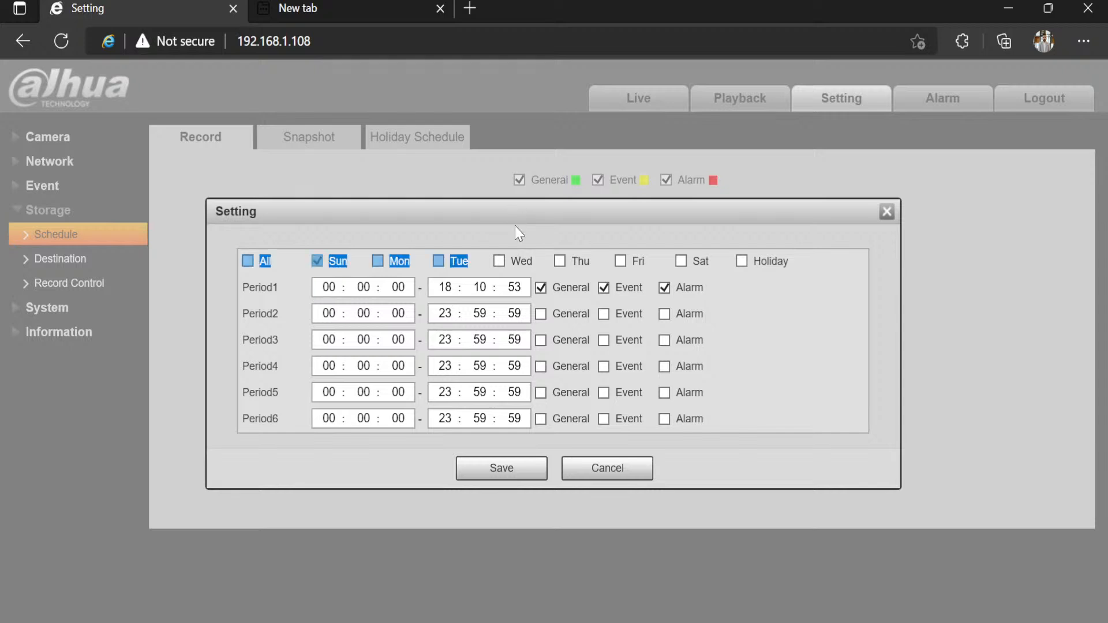
{"action": "left_click", "coordinate": [417, 225]}
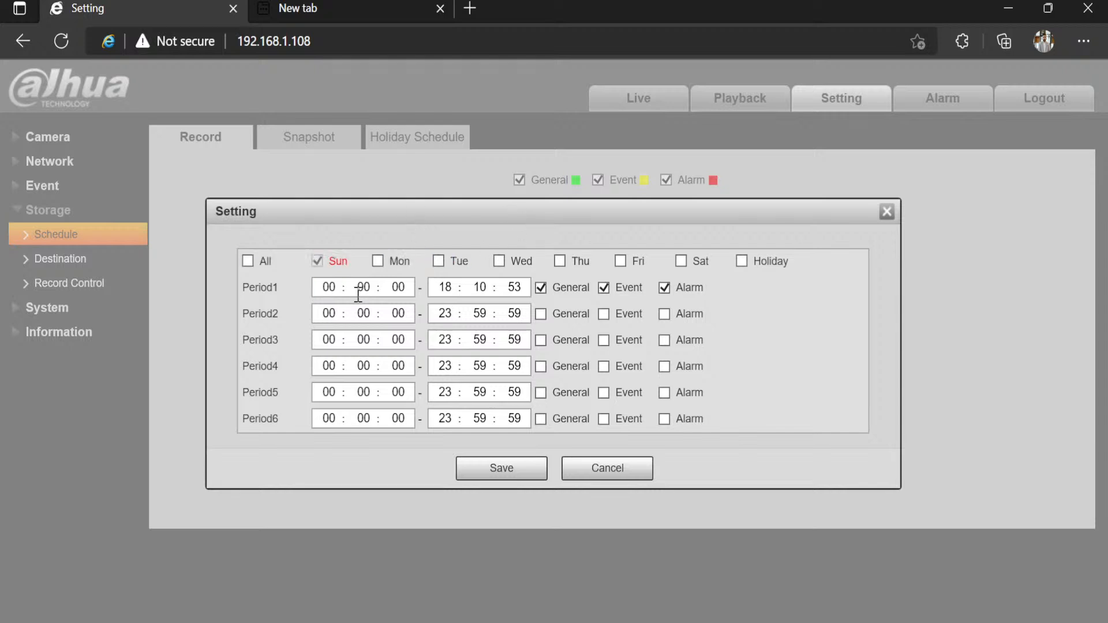
{"action": "left_click", "coordinate": [329, 287]}
{"action": "left_click", "coordinate": [887, 212]}
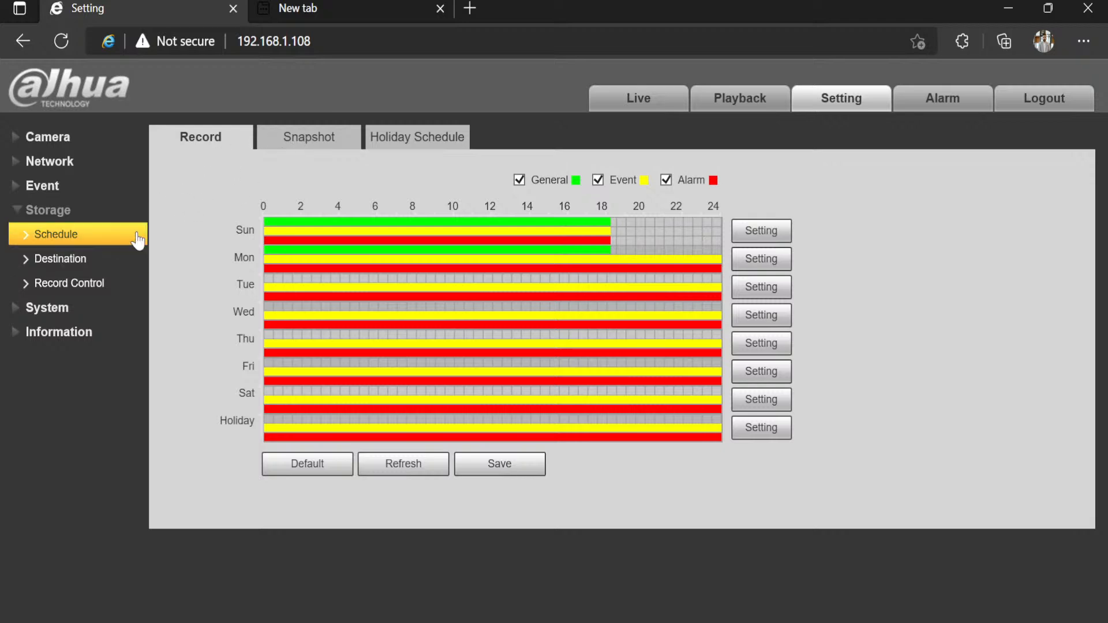
Step: View the storage Destination paths, revisit Schedule, then go to Camera > Conditions showing the Day profile
{"action": "left_click", "coordinate": [98, 259]}
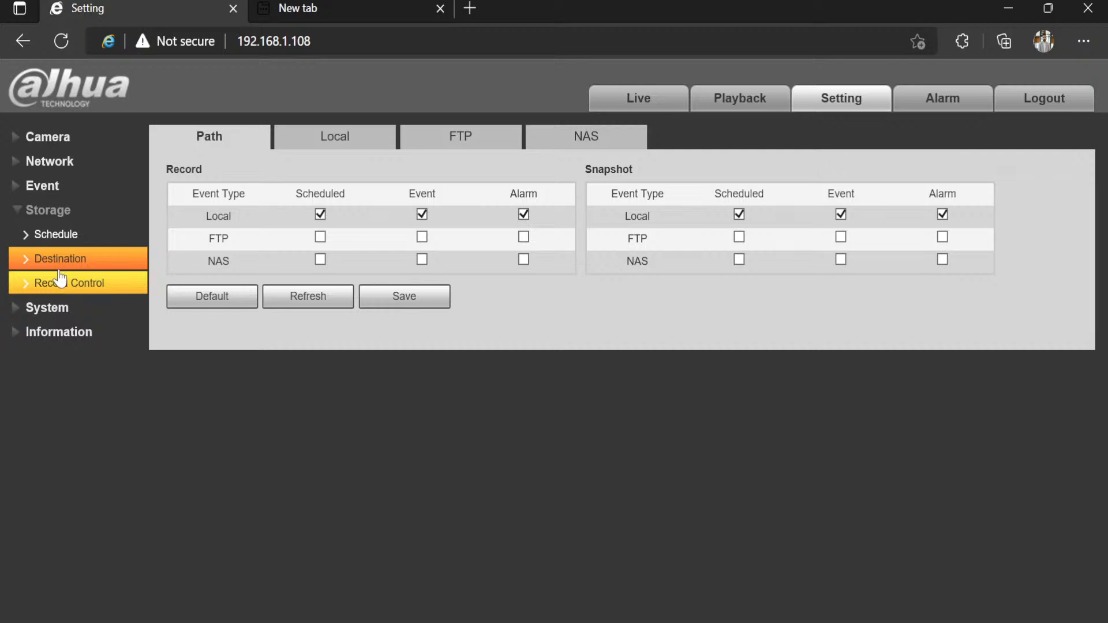
{"action": "left_click", "coordinate": [62, 234]}
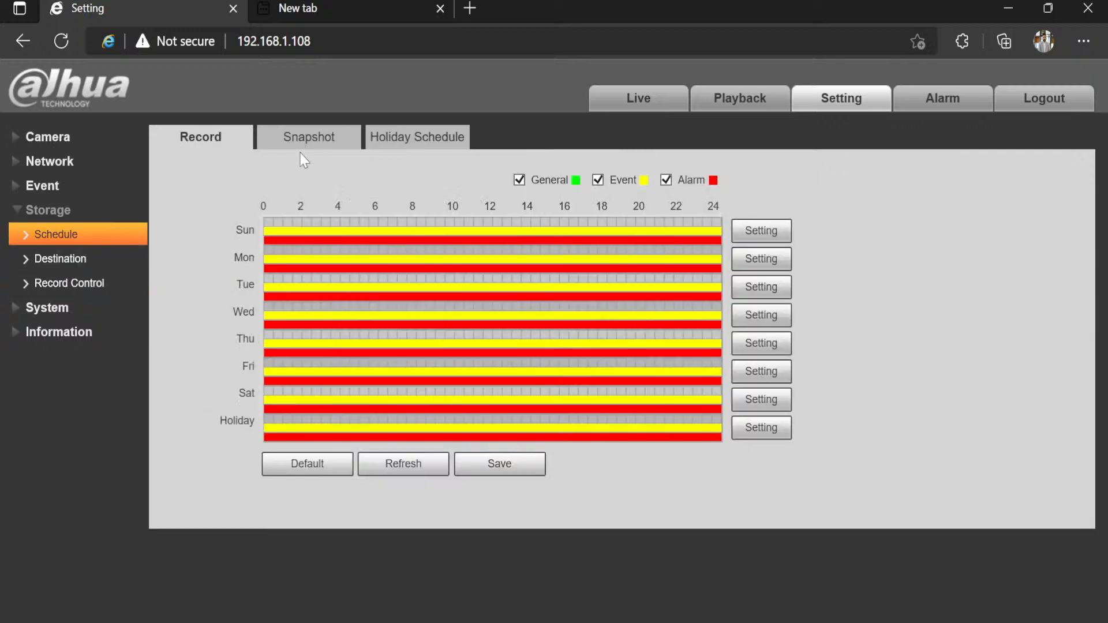
{"action": "left_click", "coordinate": [75, 136]}
{"action": "left_click", "coordinate": [41, 166]}
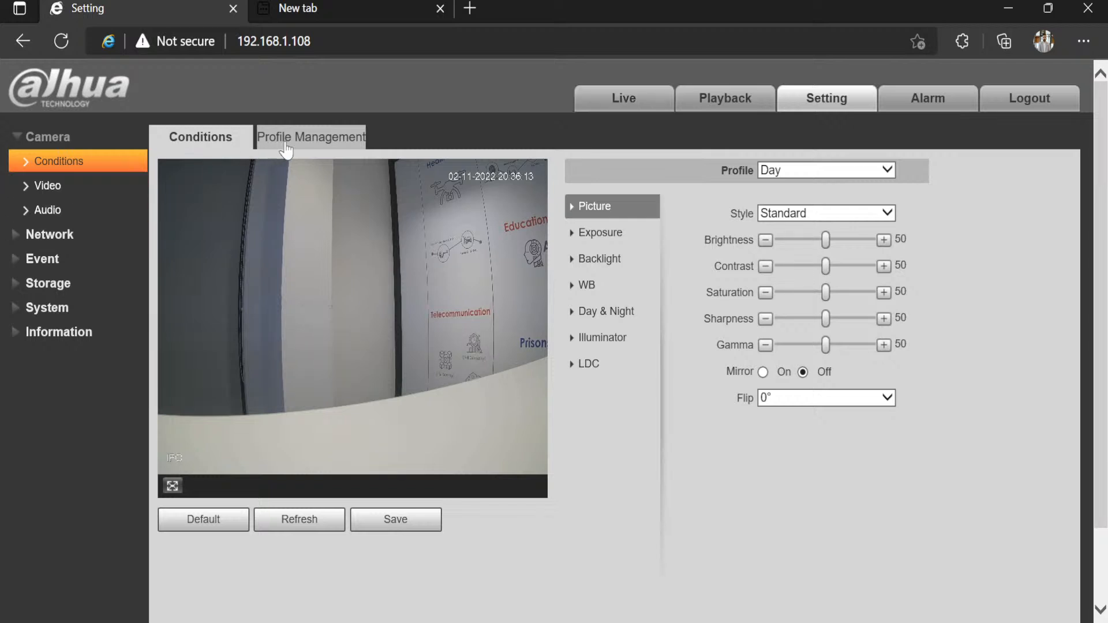
Step: Switch to Playback showing SD Card recordings, dav file type and the November 2022 calendar
{"action": "left_click", "coordinate": [757, 94]}
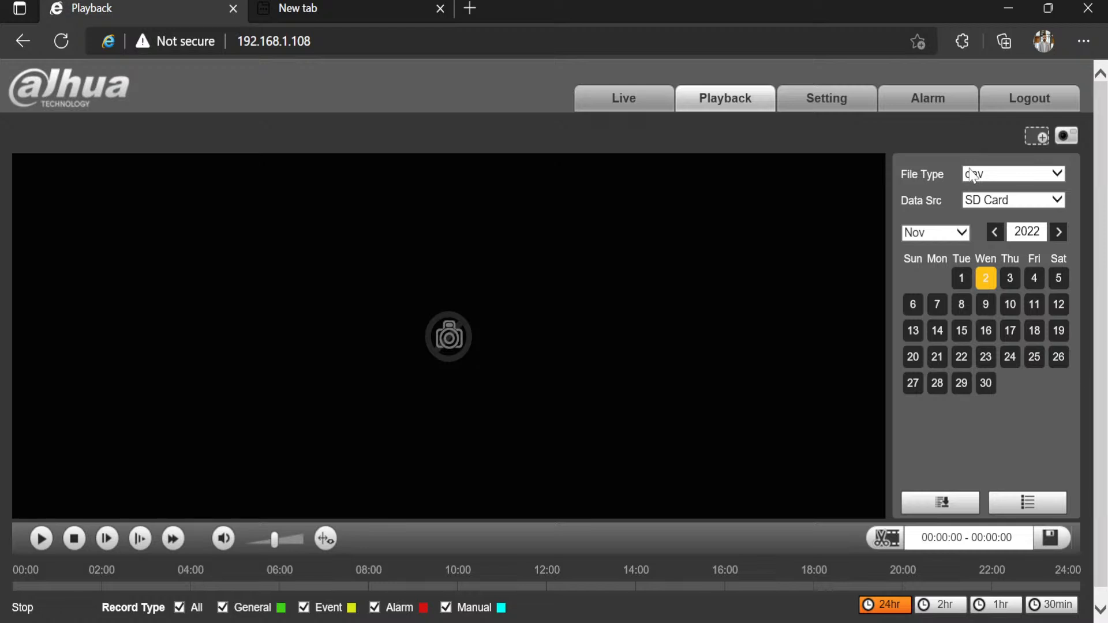
{"action": "left_click", "coordinate": [986, 200]}
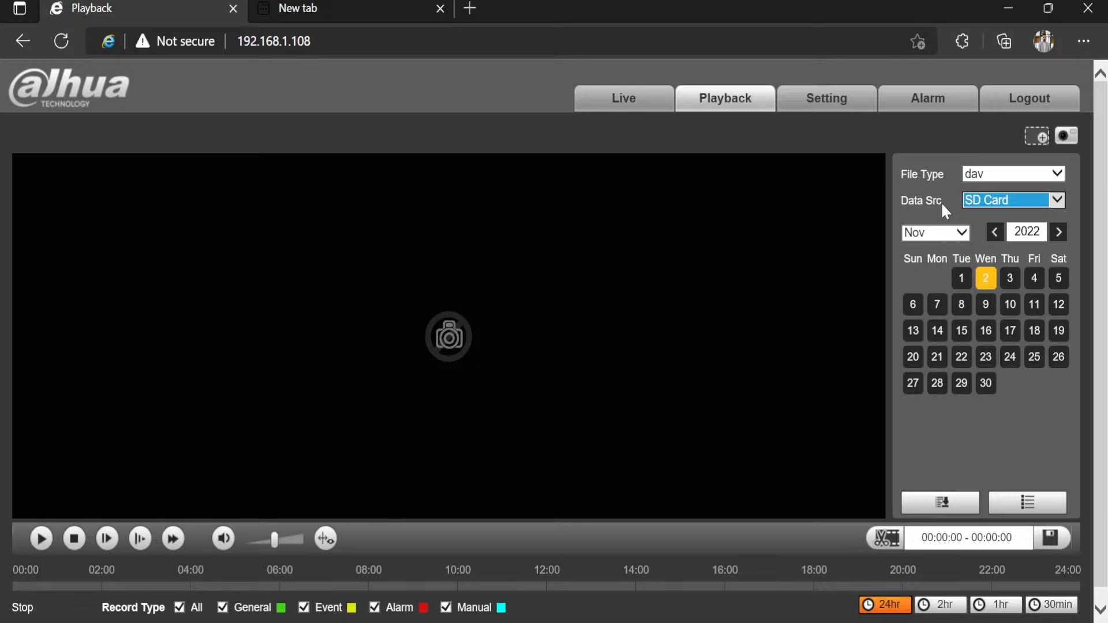
Step: Return to the Setting tab, then advance the slideshow to the Telegram, YouTube, partner app and Facebook QR-code slide
{"action": "left_click", "coordinate": [799, 106]}
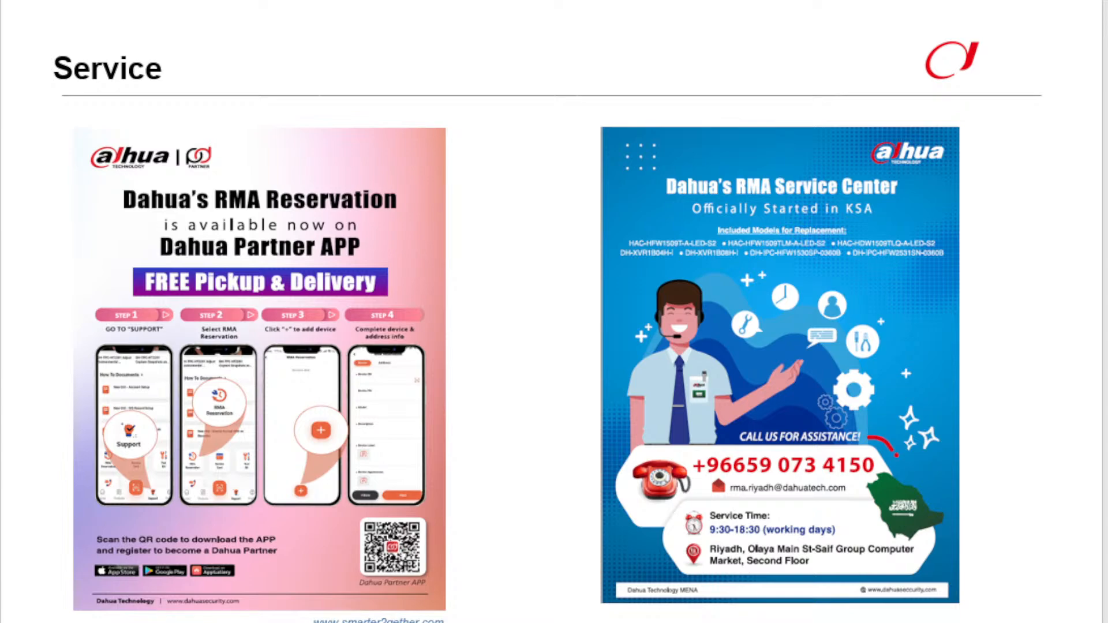
{"action": "key", "text": "Right"}
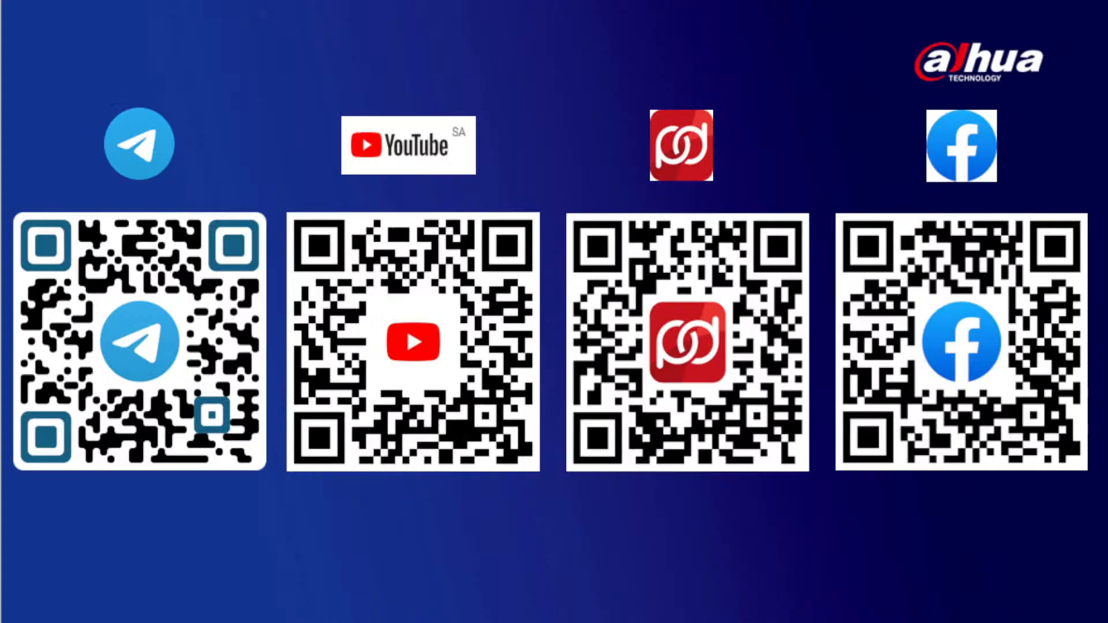